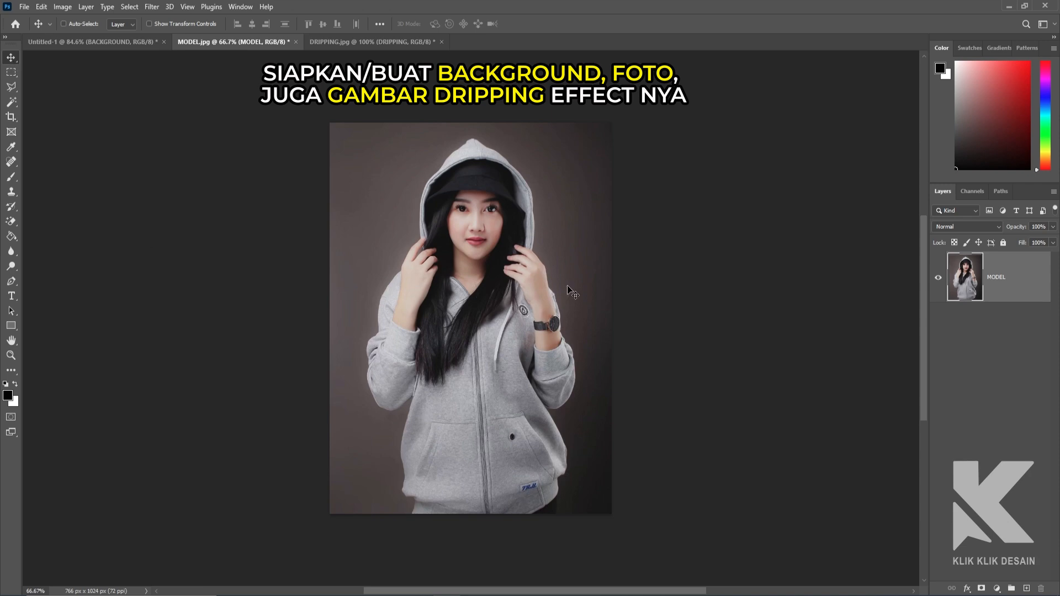
Bring the model photo from MODEL.jpg into the Untitled-1 background document, placed at the centre of the canvas
left_click_drag(486, 287, 573, 301)
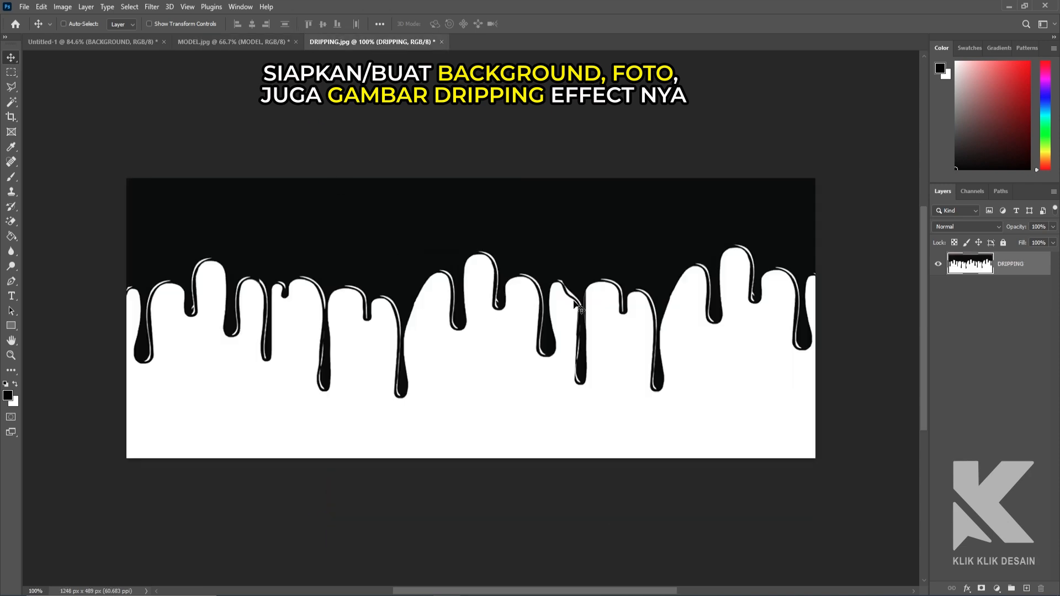
left_click_drag(463, 268, 461, 317)
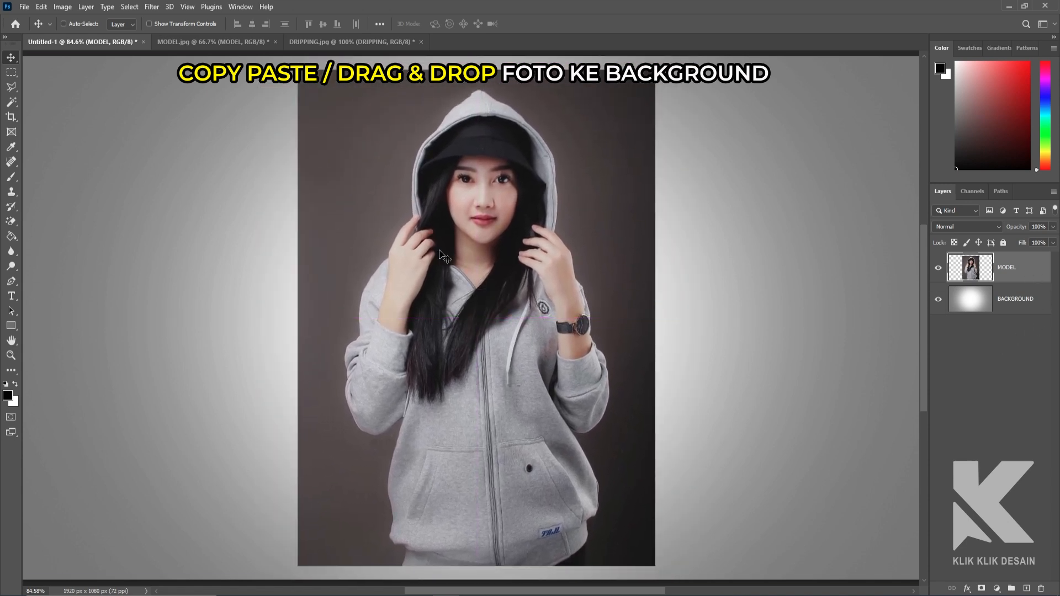
Select the model's figure on the MODEL layer with the Select Subject quick action
left_click(11, 88)
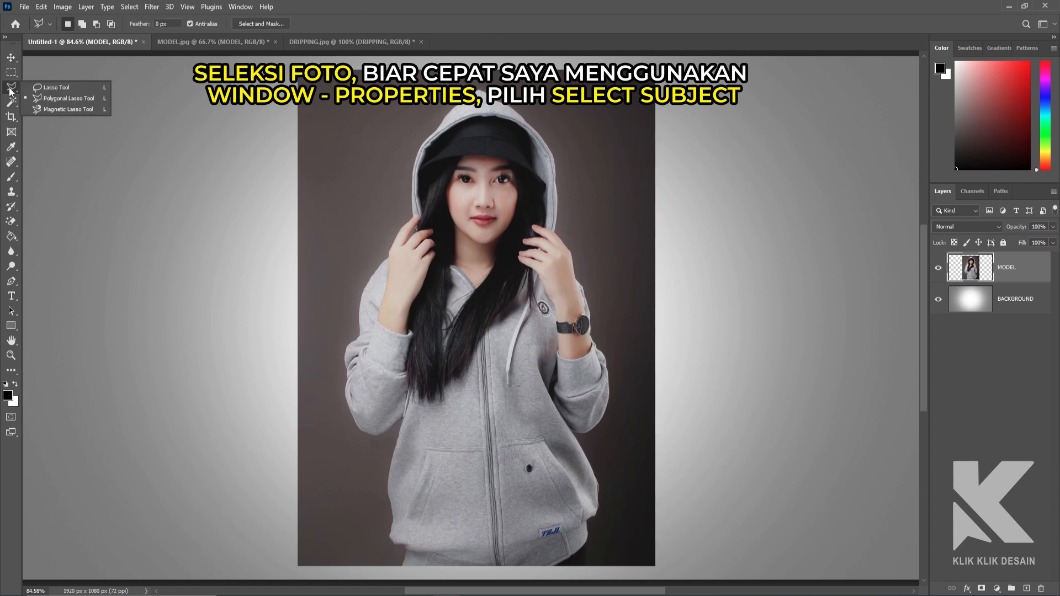
left_click(237, 6)
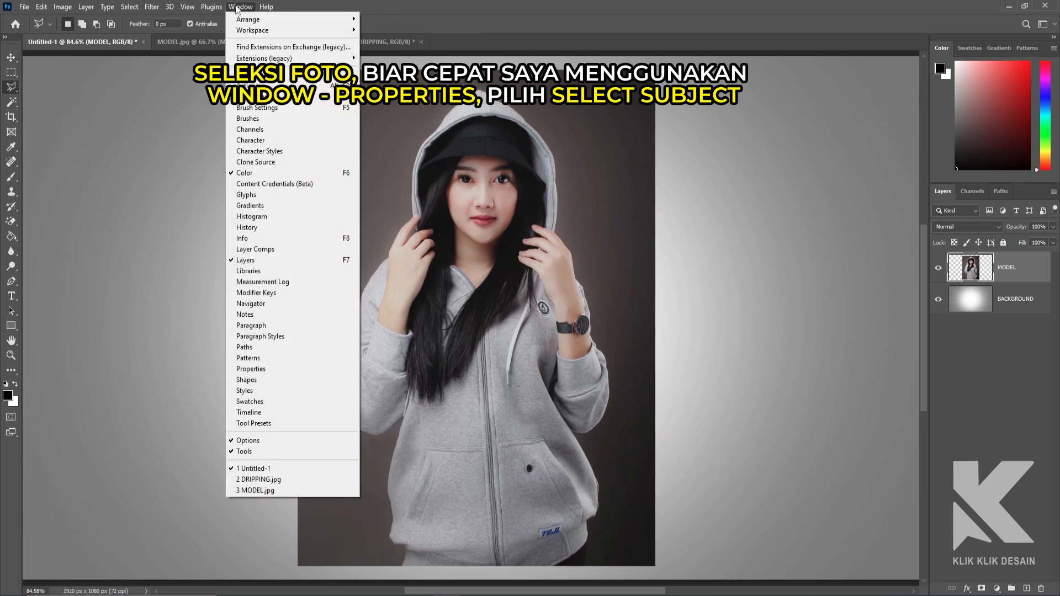
left_click(252, 368)
left_click_drag(573, 138, 729, 111)
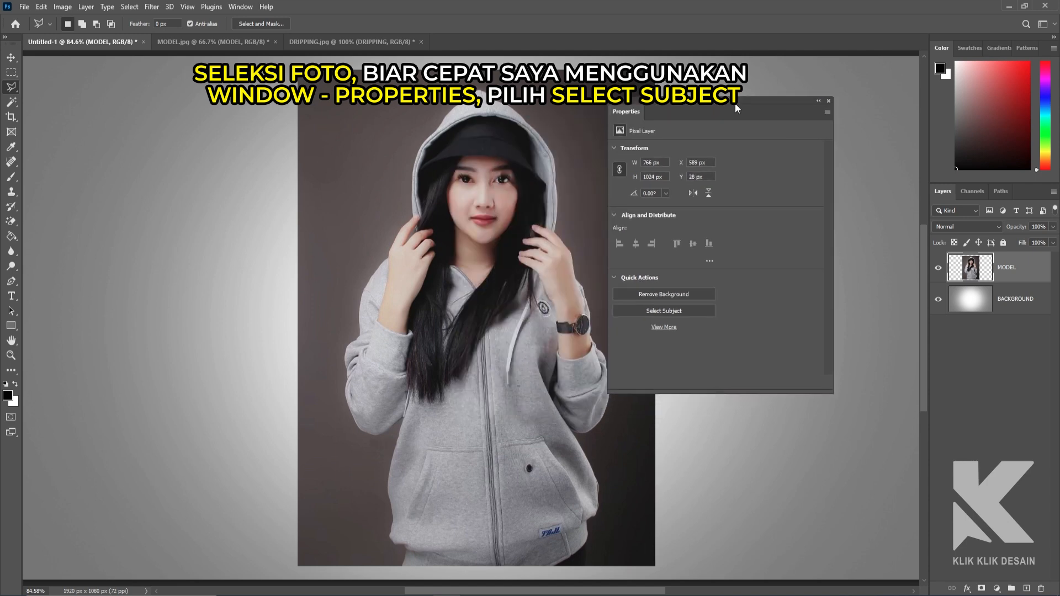
left_click(663, 314)
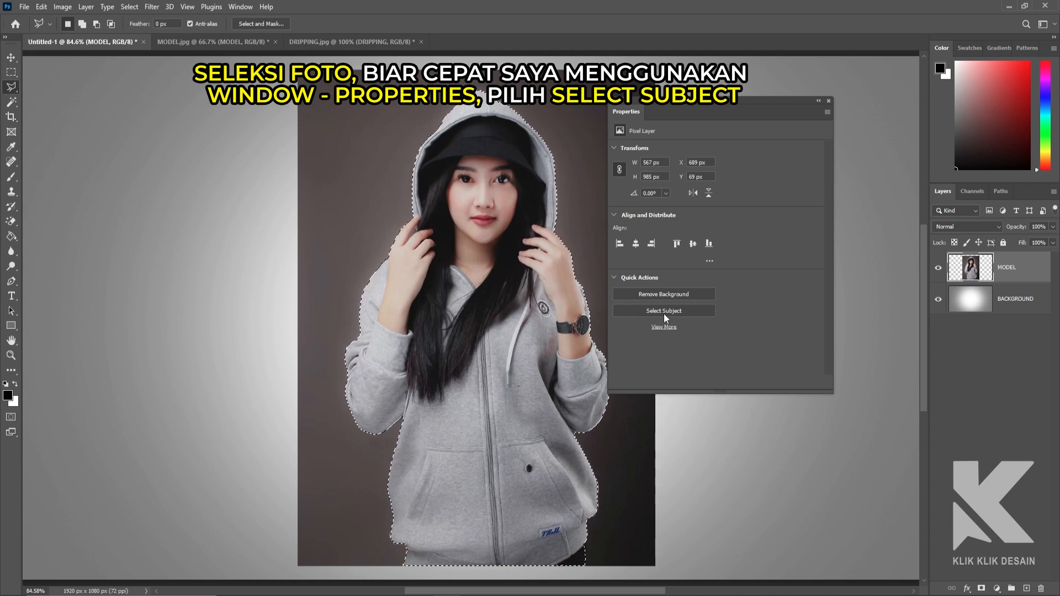
left_click(827, 101)
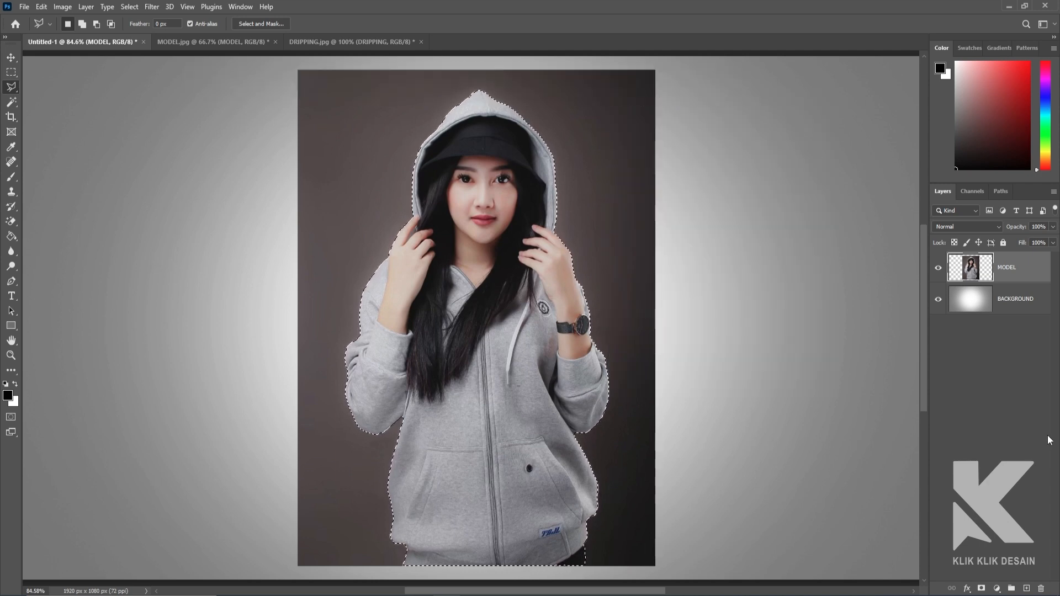
Add a layer mask to the MODEL layer from the selection and shift the cut-out model slightly up and left
left_click(981, 588)
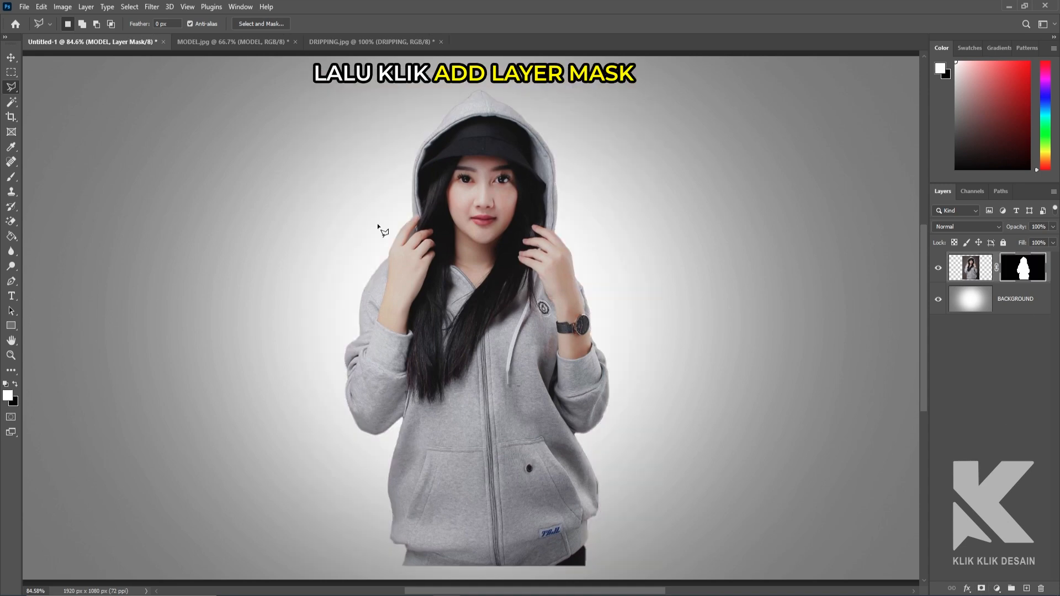
key("v")
left_click(966, 271)
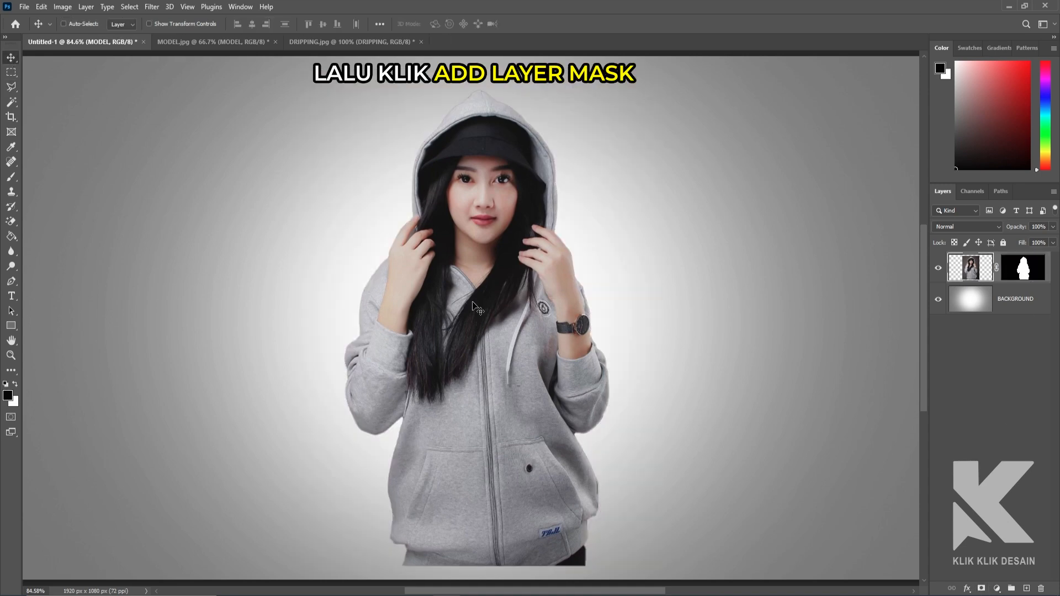
mouse_move(472, 306)
left_mouse_down()
mouse_move(500, 285)
mouse_move(453, 319)
mouse_move(469, 296)
left_mouse_up()
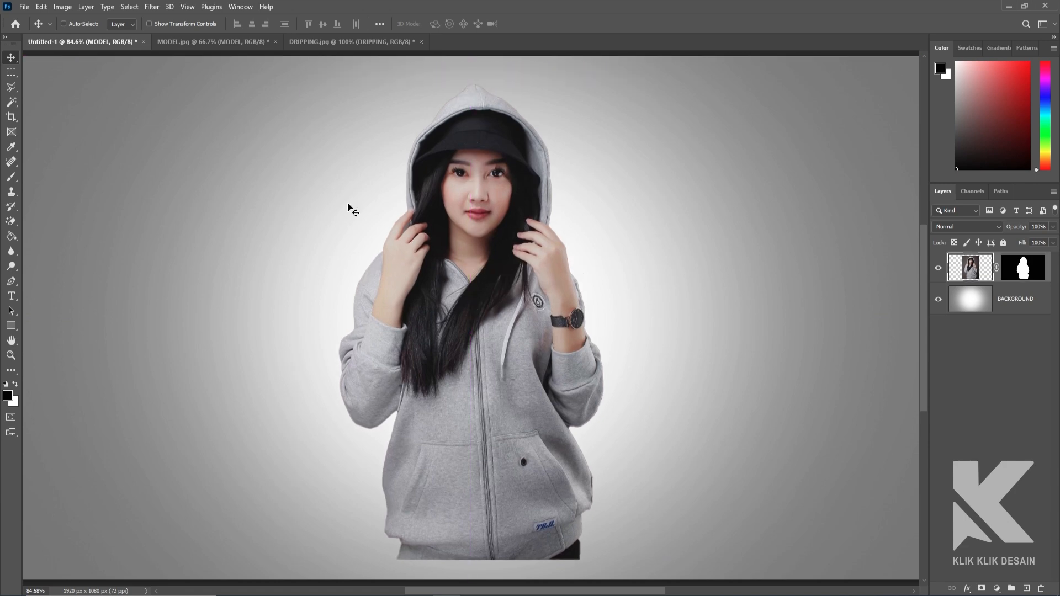
Bring the DRIPPING.jpg artwork into the Untitled-1 document and place it over the model's torso
left_click(316, 41)
left_click_drag(403, 341, 109, 44)
mouse_move(488, 340)
left_mouse_down()
mouse_move(427, 333)
mouse_move(510, 336)
mouse_move(478, 344)
left_mouse_up()
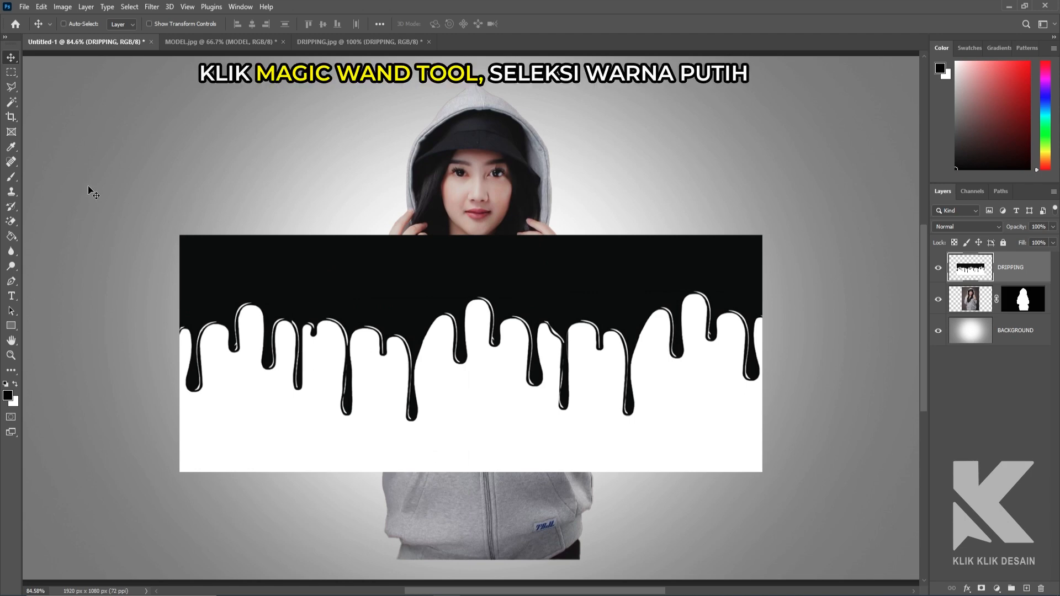
Select the white area of the dripping artwork with the Magic Wand and extend the selection to all similar pixels
left_click(12, 103)
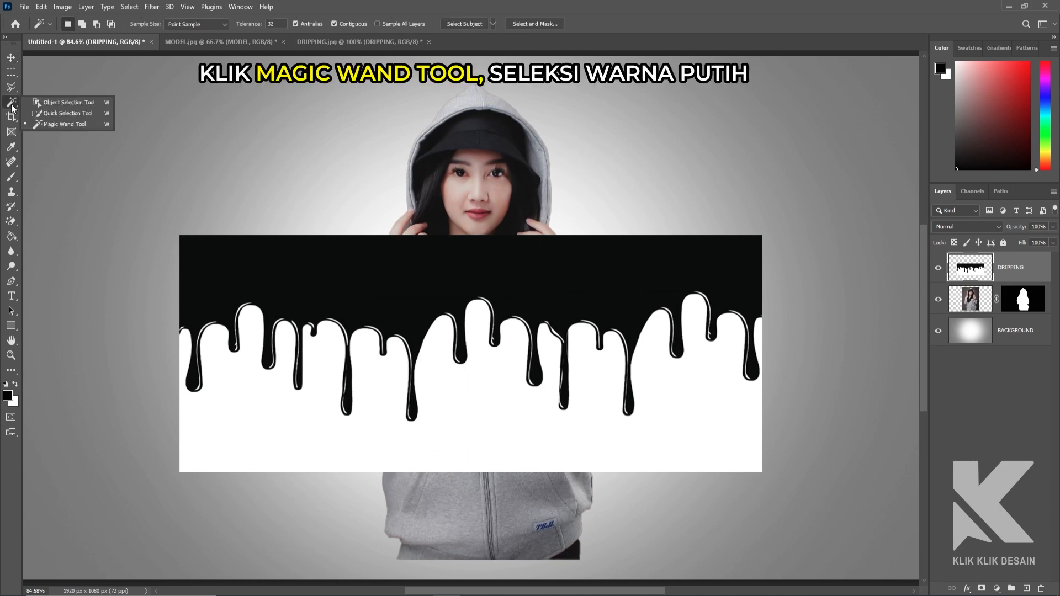
left_click(71, 124)
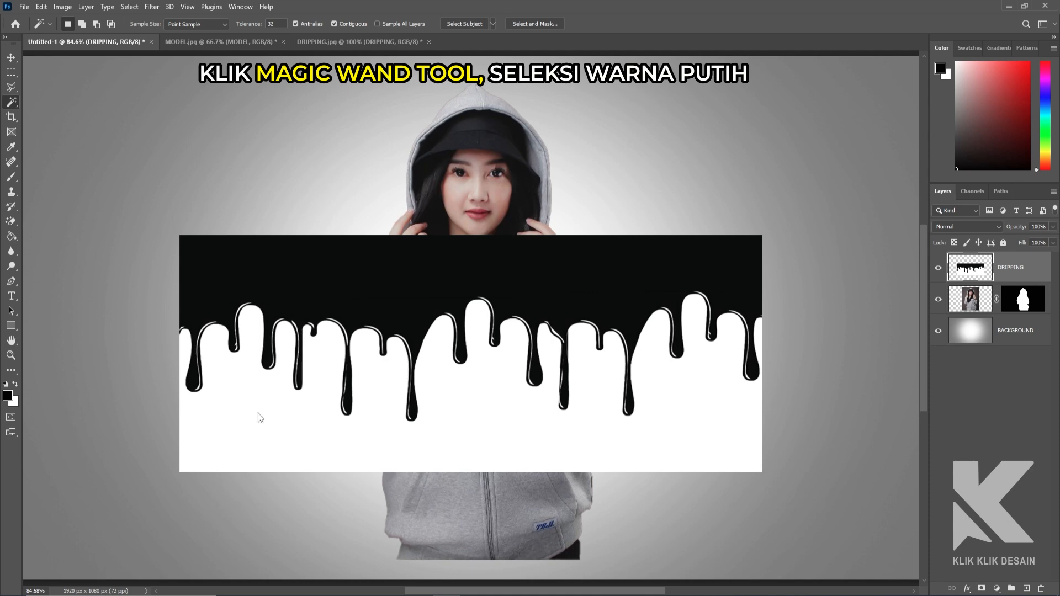
left_click(350, 438)
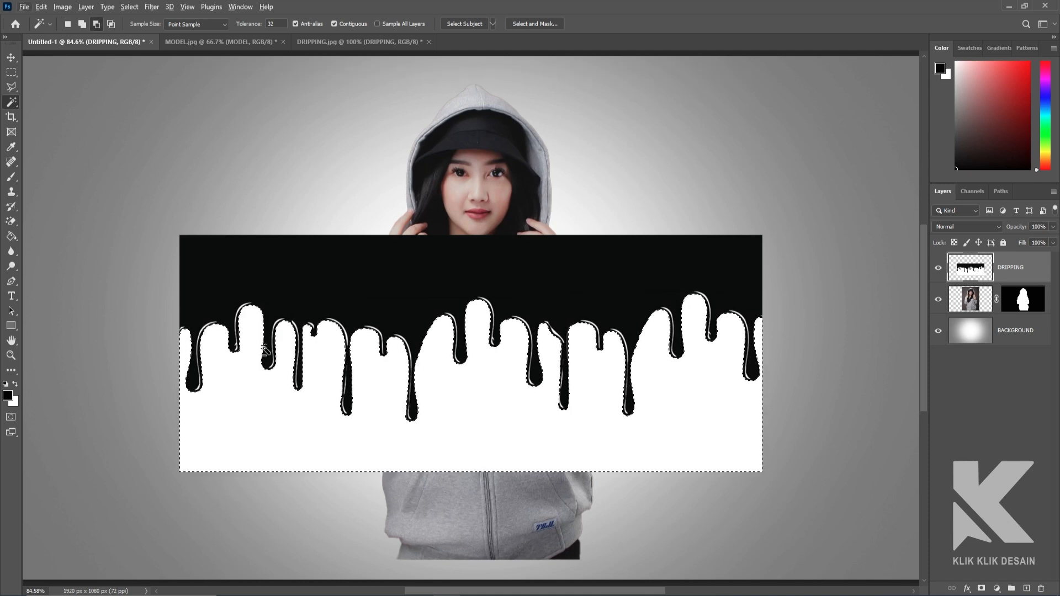
left_click(132, 7)
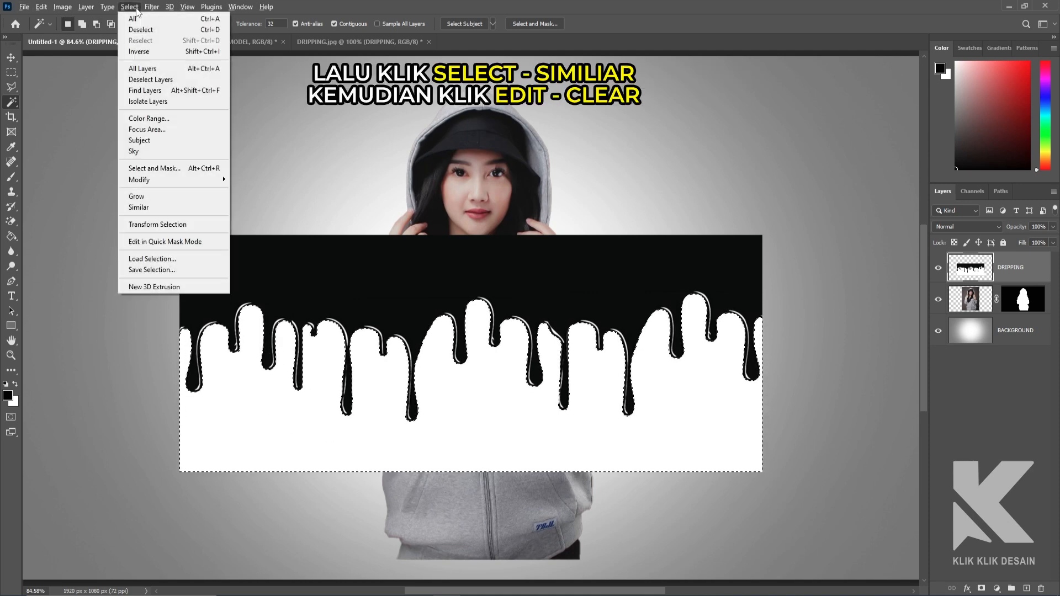
left_click(139, 207)
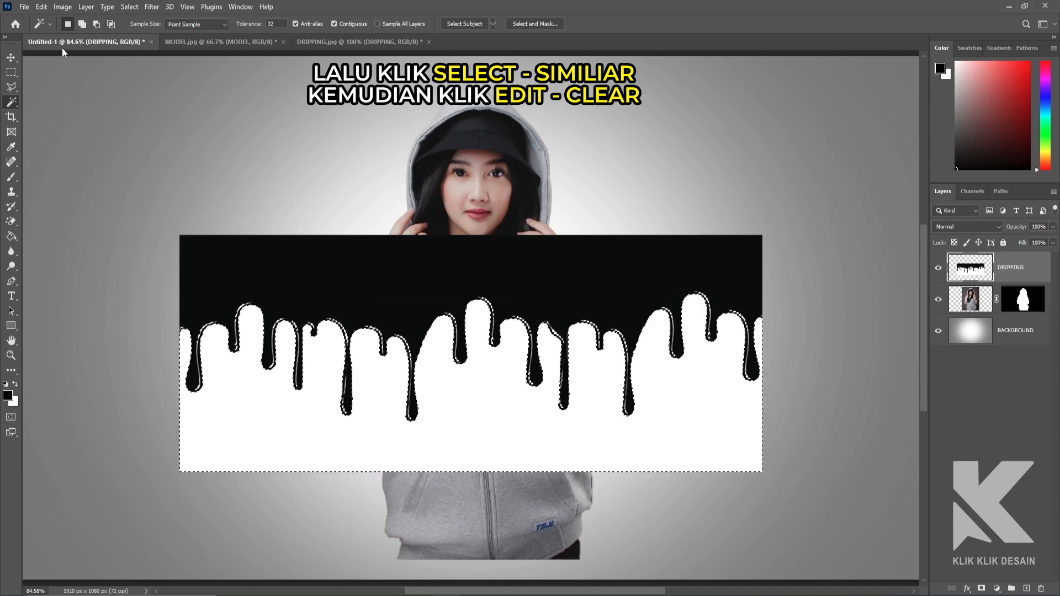
Clear the selected white pixels from the DRIPPING layer and deselect
left_click(42, 7)
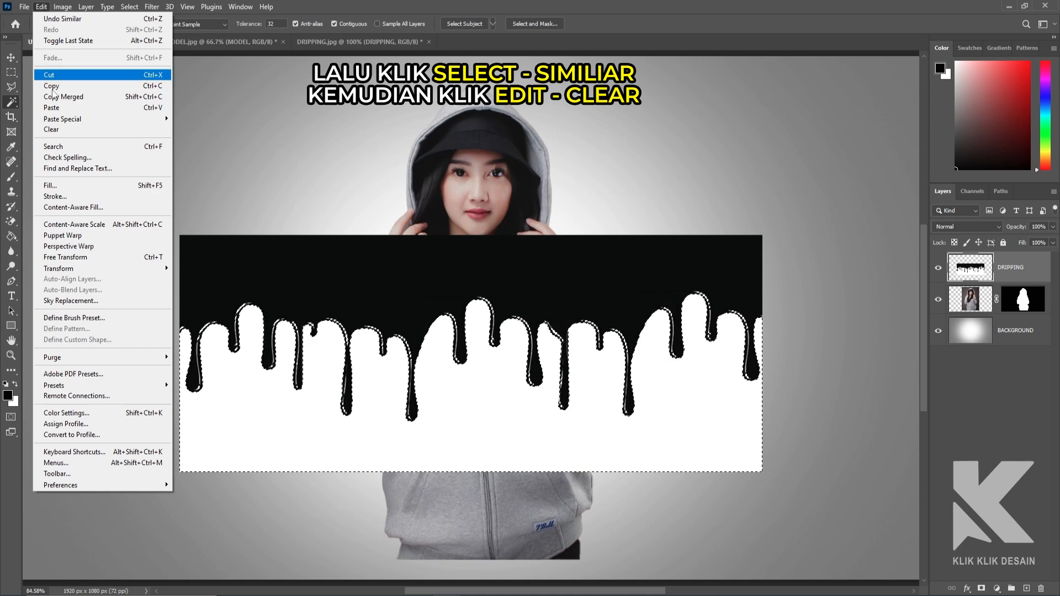
left_click(57, 129)
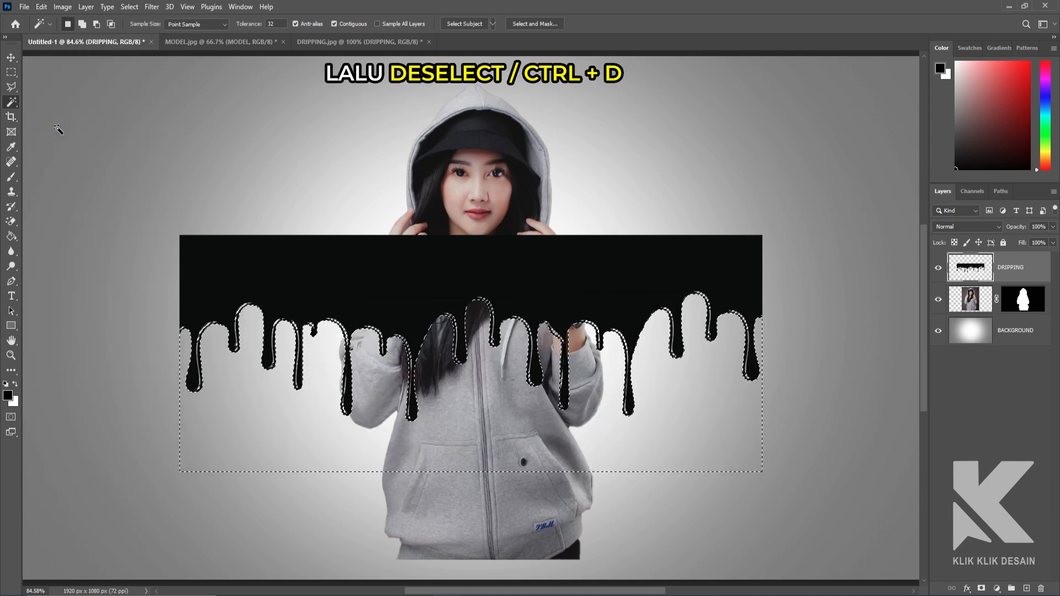
key("ctrl+d")
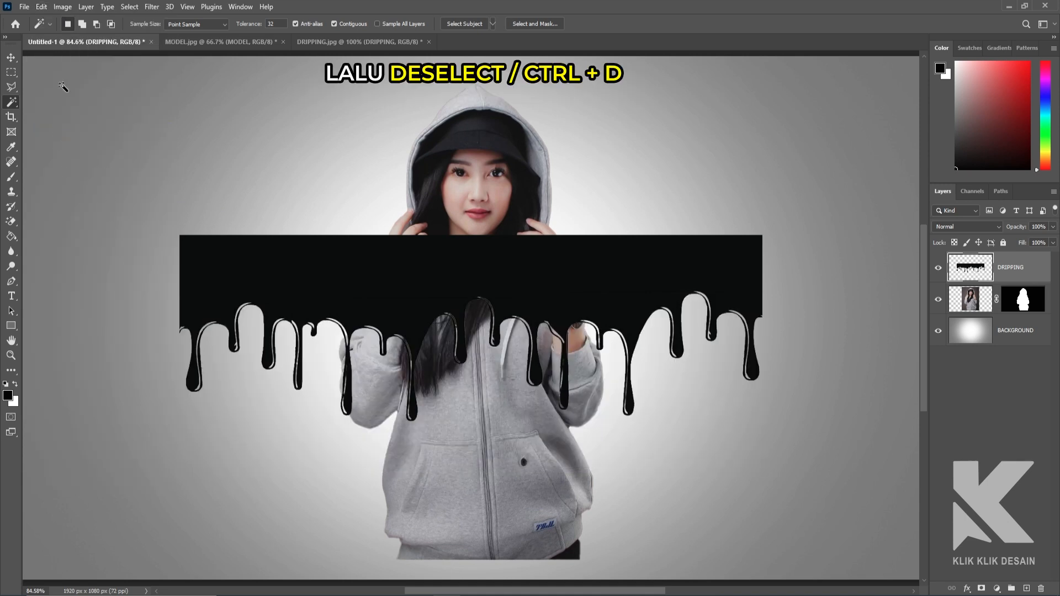
Move the dripping artwork down over the hoodie and scale it proportionally to about 44.75%
left_click(11, 57)
left_click_drag(386, 273, 431, 395)
key("ctrl+t")
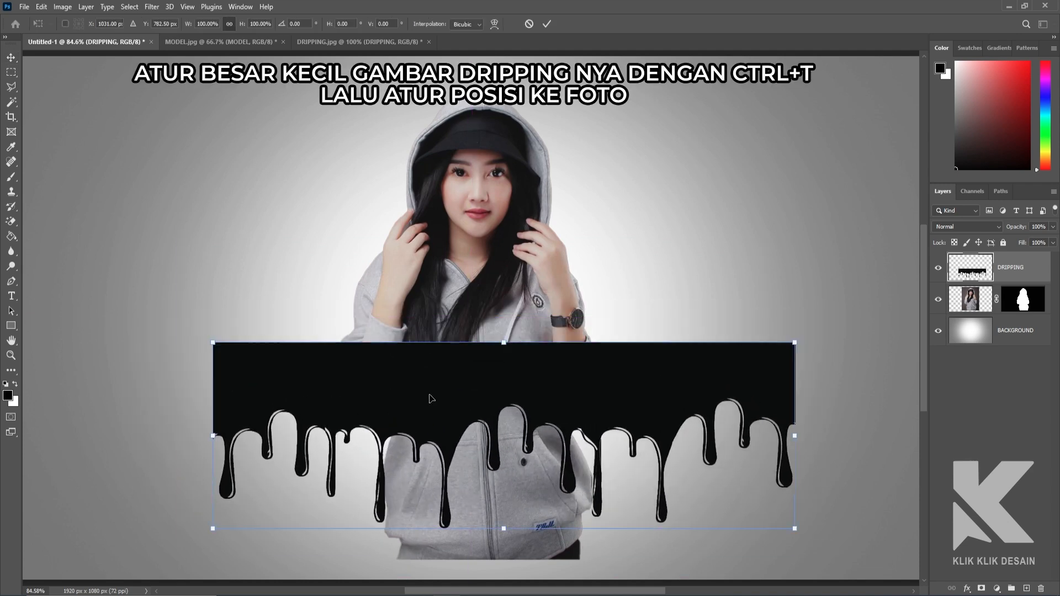
left_click_drag(798, 346, 630, 362)
scroll(498, 465, "up", 5)
left_click_drag(895, 271, 858, 269)
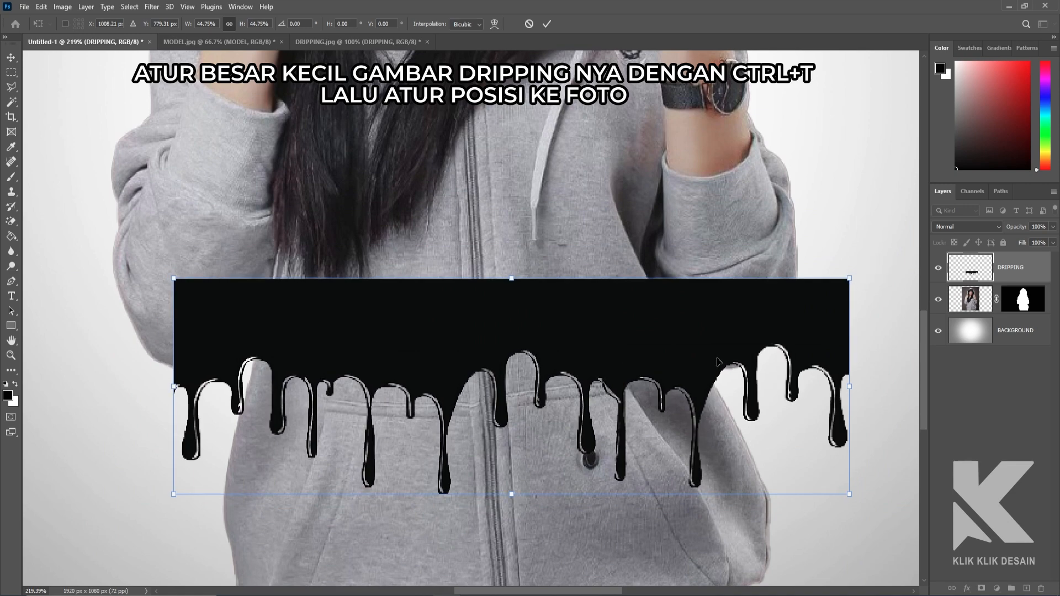
Position the scaled dripping across the hoodie's waist at about X 1025 px, Y 772 px and apply the transform
mouse_move(710, 337)
left_mouse_down()
mouse_move(715, 393)
mouse_move(714, 349)
mouse_move(723, 349)
mouse_move(693, 346)
left_mouse_up()
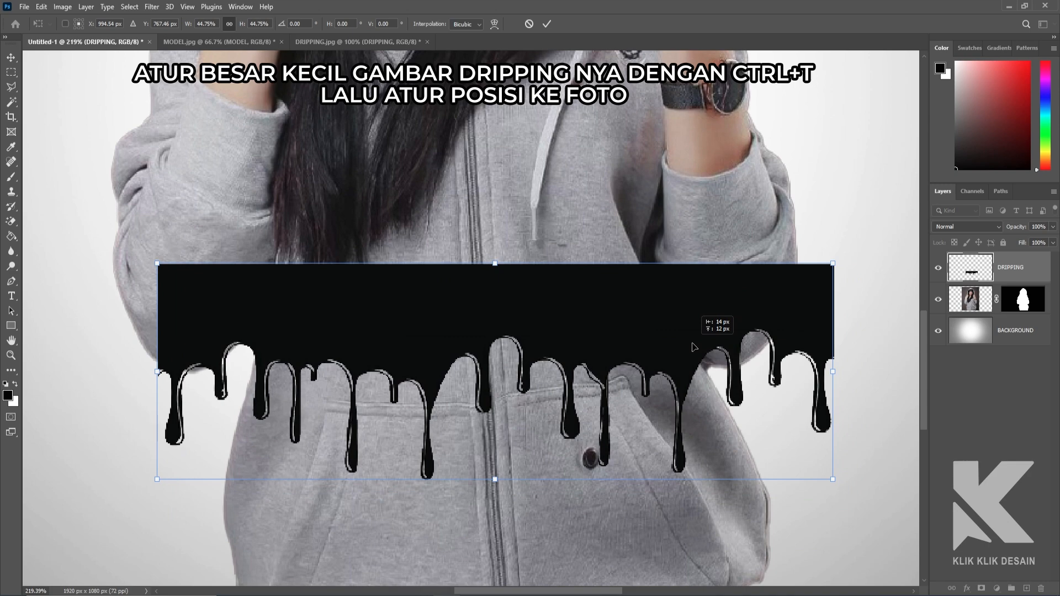
left_click_drag(693, 346, 729, 352)
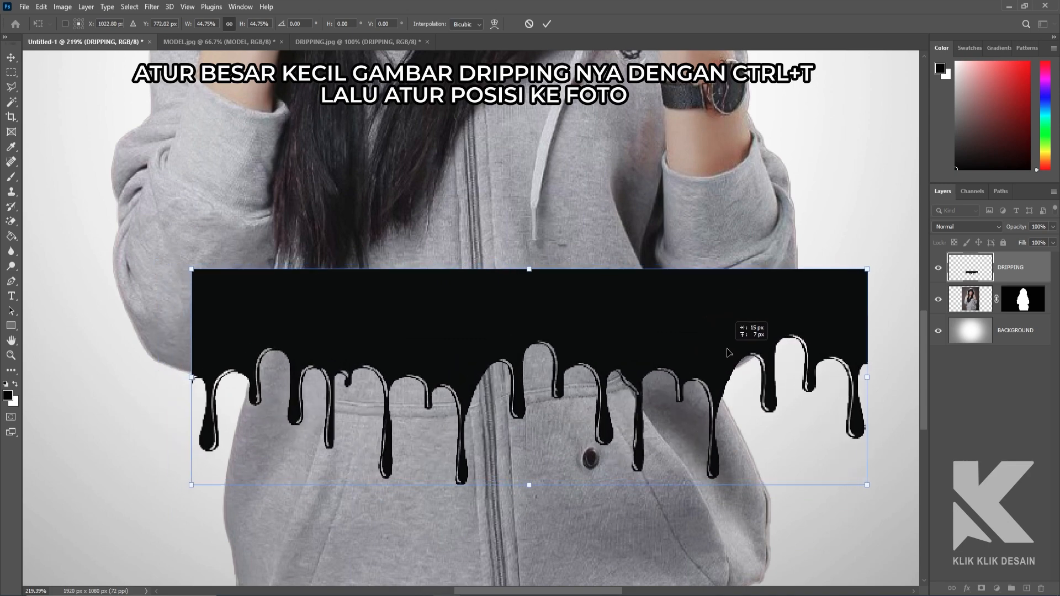
left_click_drag(727, 352, 729, 352)
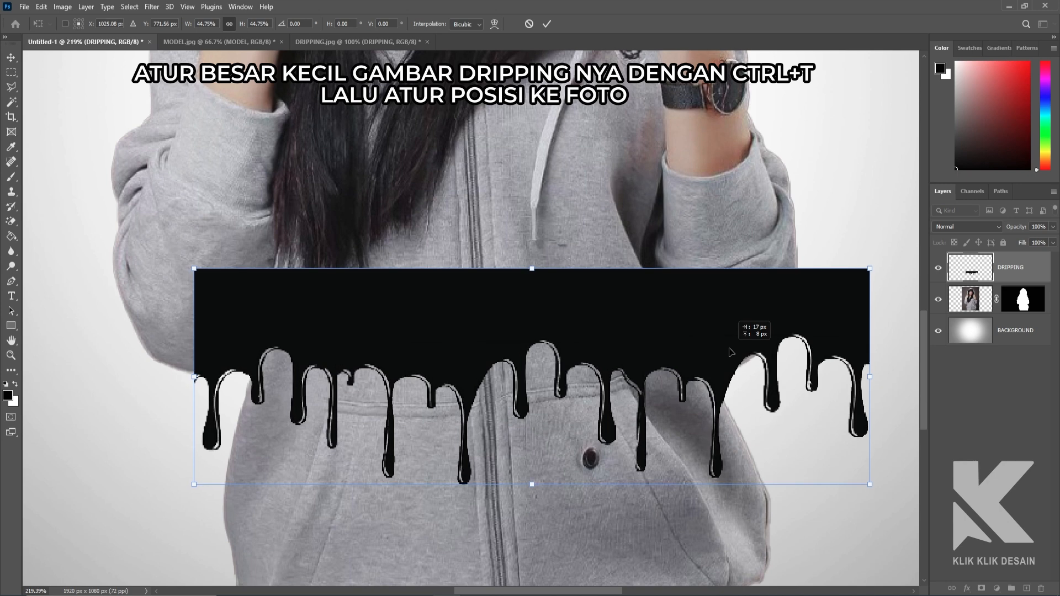
key("Return")
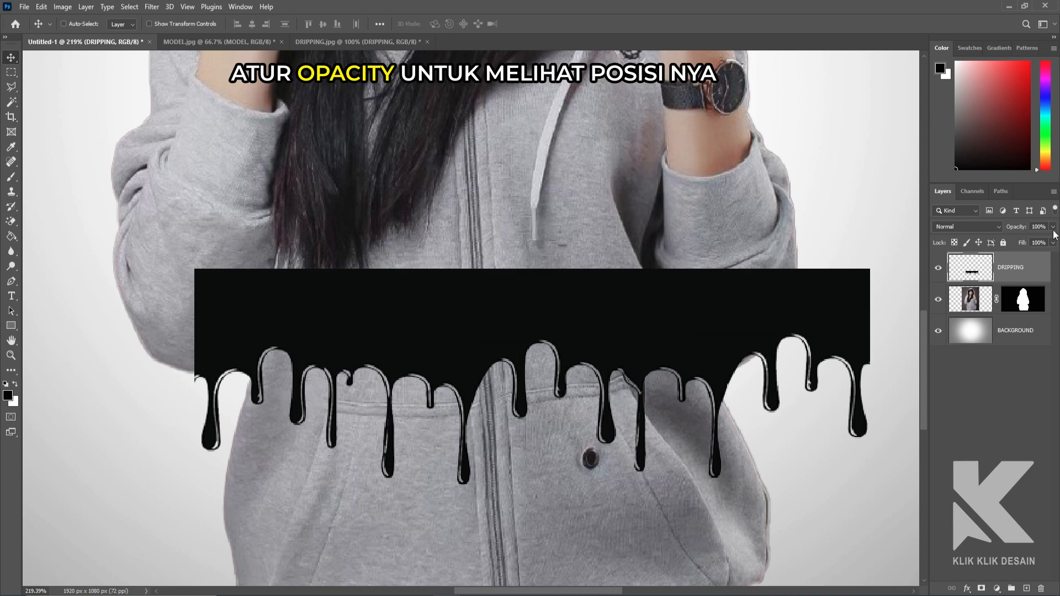
Duplicate the DRIPPING layer twice
left_click(1052, 228)
left_click_drag(1036, 242, 1026, 588)
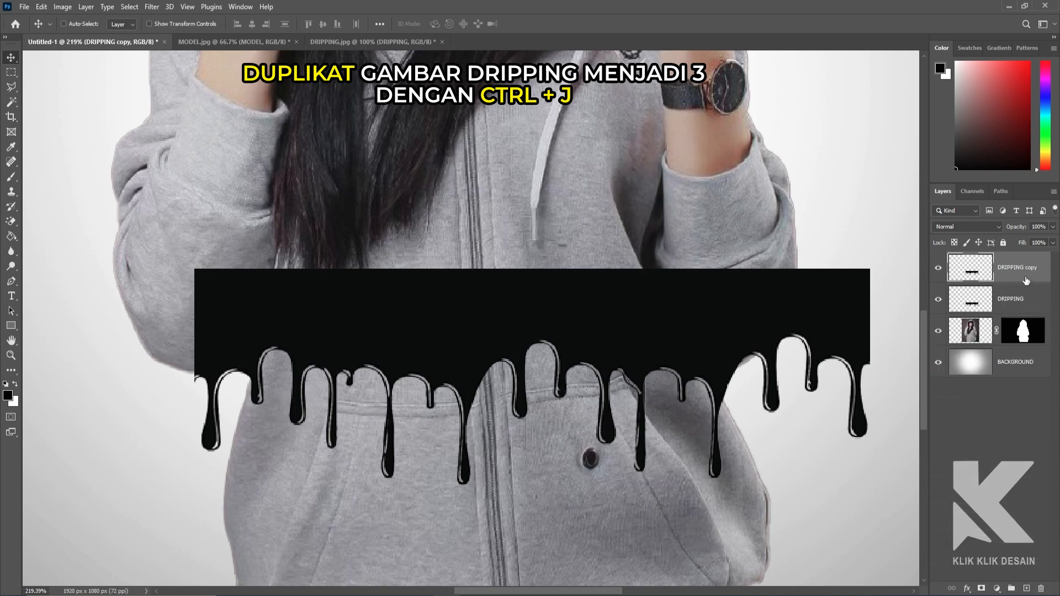
left_click_drag(1023, 273, 1026, 588)
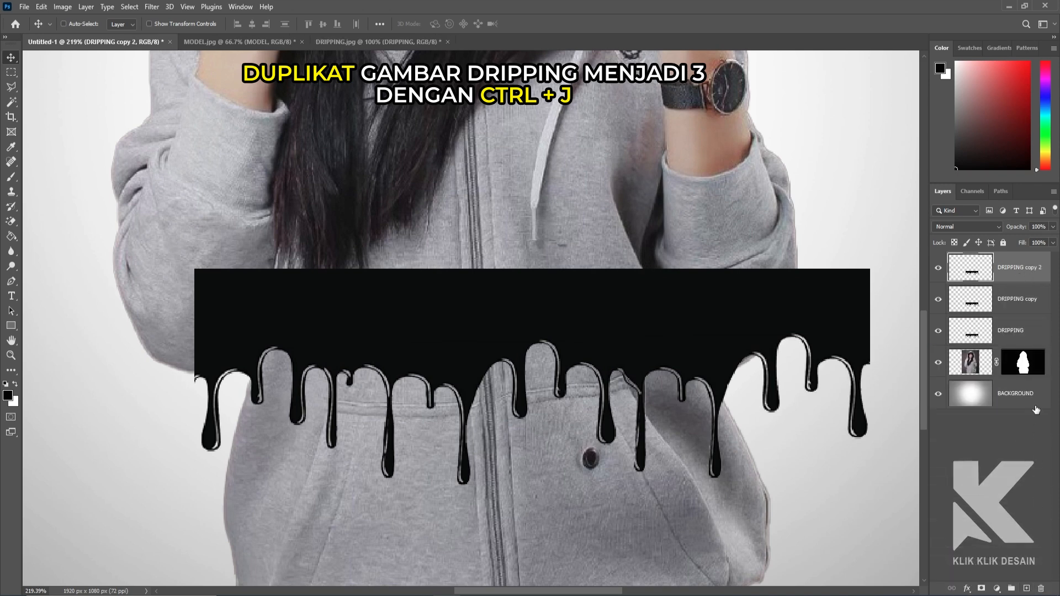
Move DRIPPING copy 2 up and left over one sleeve and DRIPPING copy up and right over the other sleeve
left_click_drag(610, 324, 409, 125)
left_click(1008, 314)
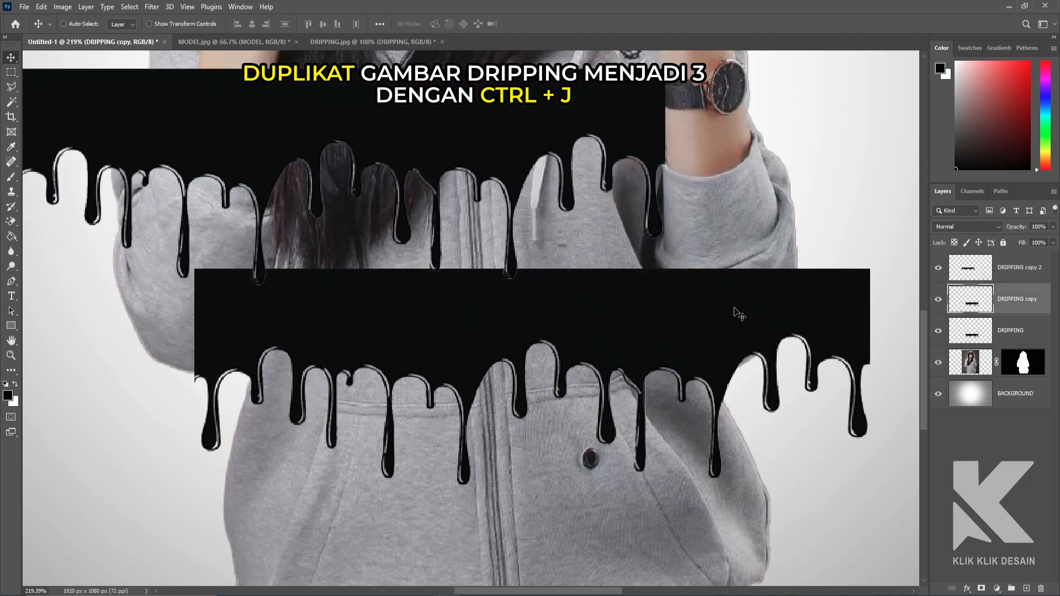
left_click_drag(453, 323, 674, 132)
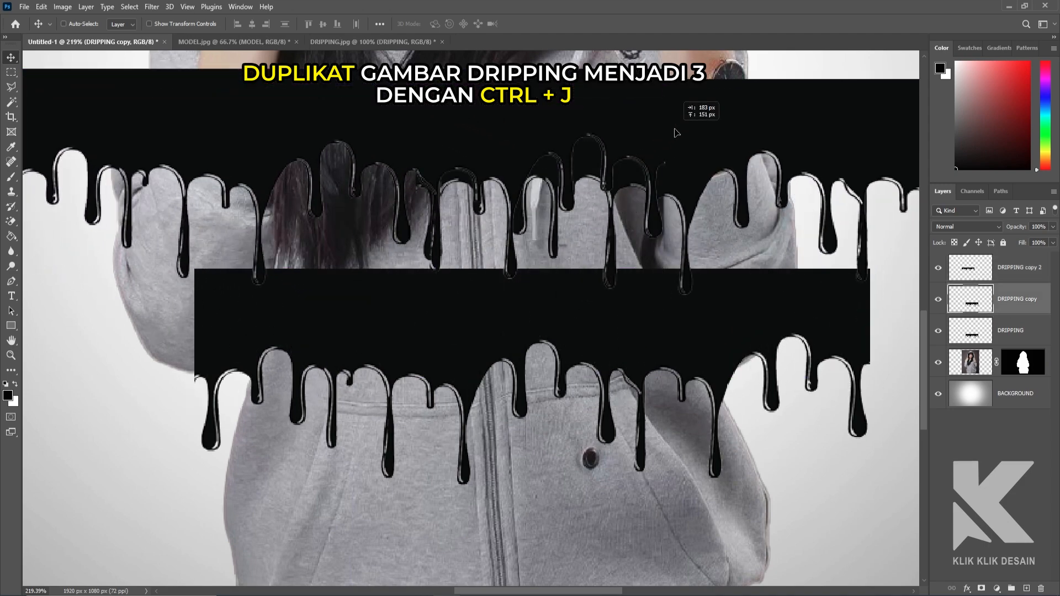
Lower the original DRIPPING layer's opacity to 42%
double_click(1009, 330)
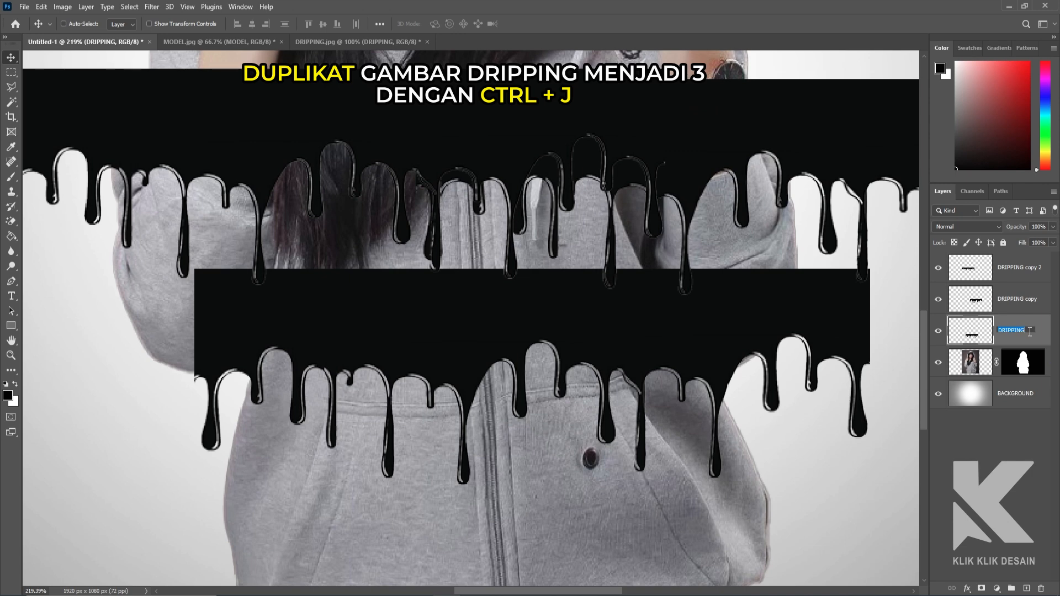
left_click(1029, 332)
left_click(1037, 334)
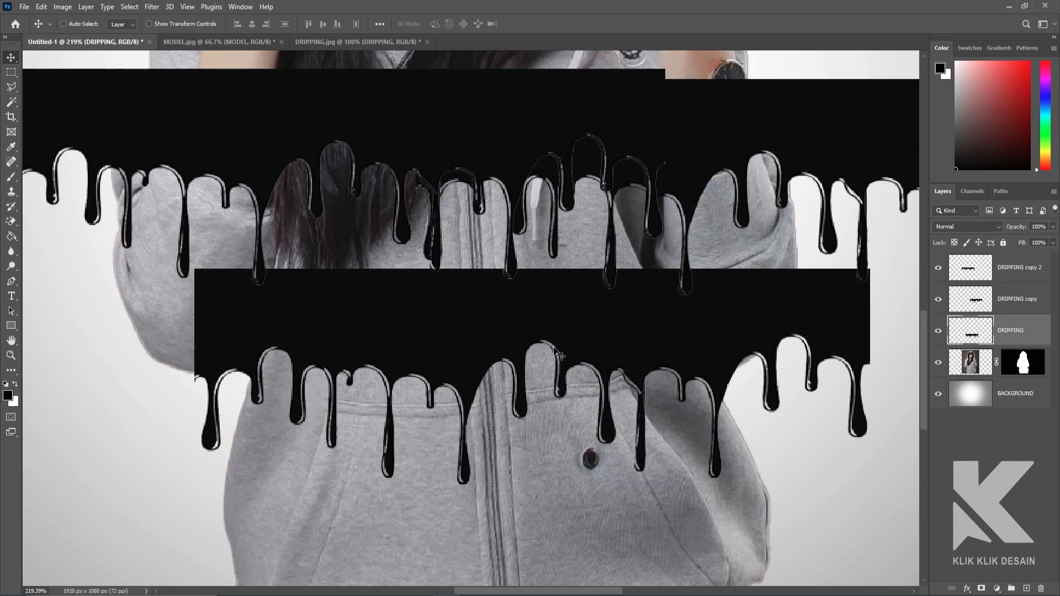
left_click(1053, 226)
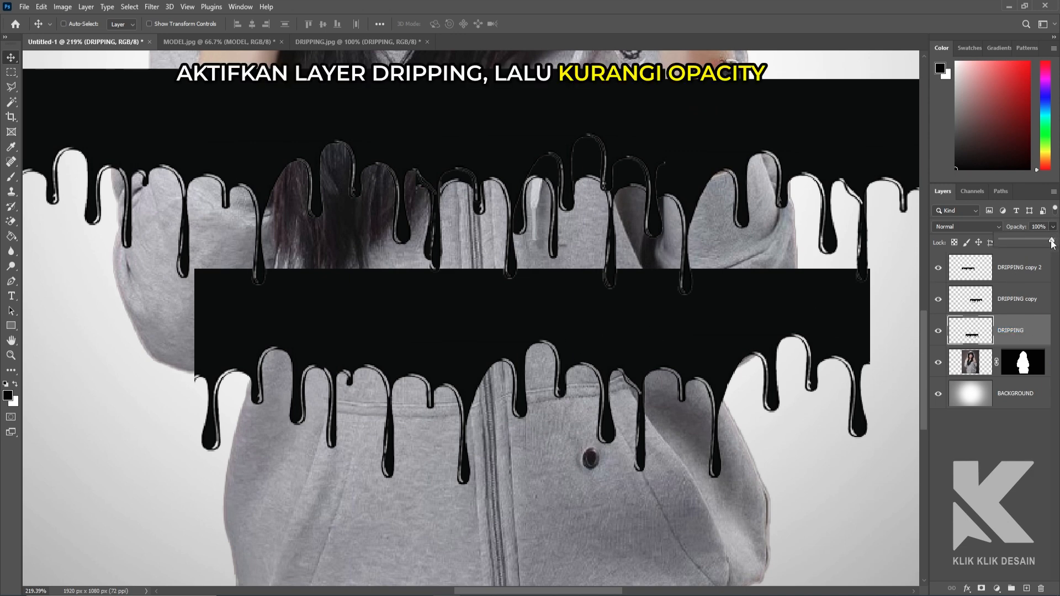
left_click_drag(1025, 245, 1022, 245)
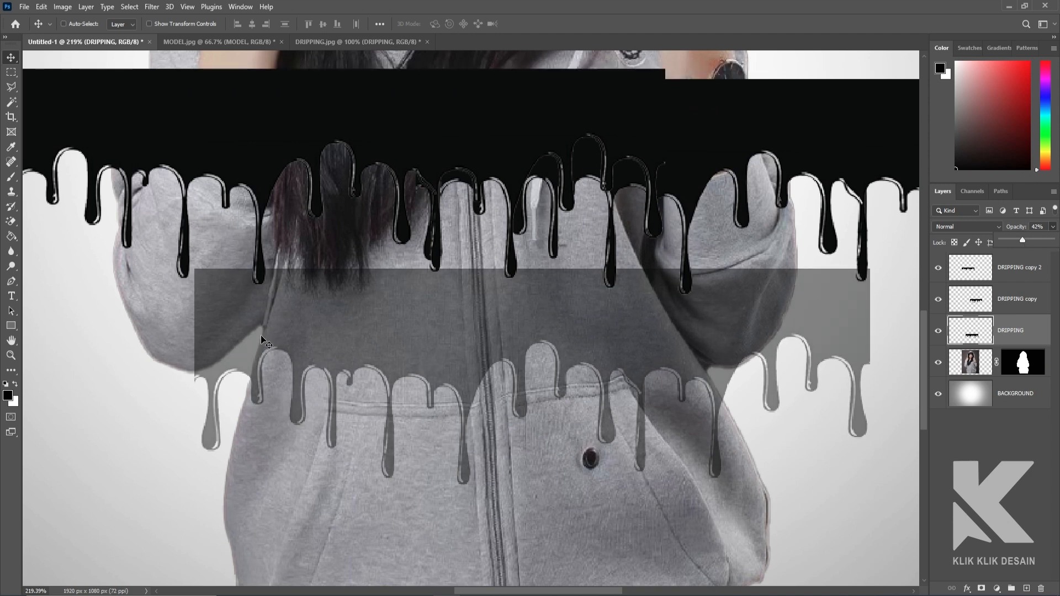
Outline the DRIPPING layer's artwork covering the left-hand sleeve and background with the Polygonal Lasso, following the hoodie's side, and clear it
left_click(11, 86)
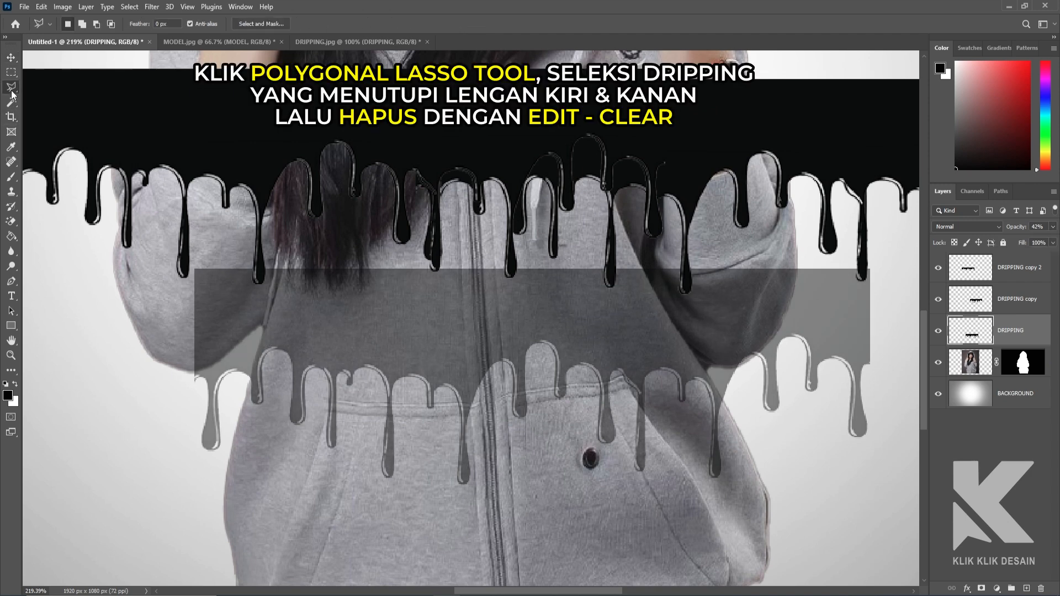
left_click(38, 97)
scroll(254, 363, "up", 3)
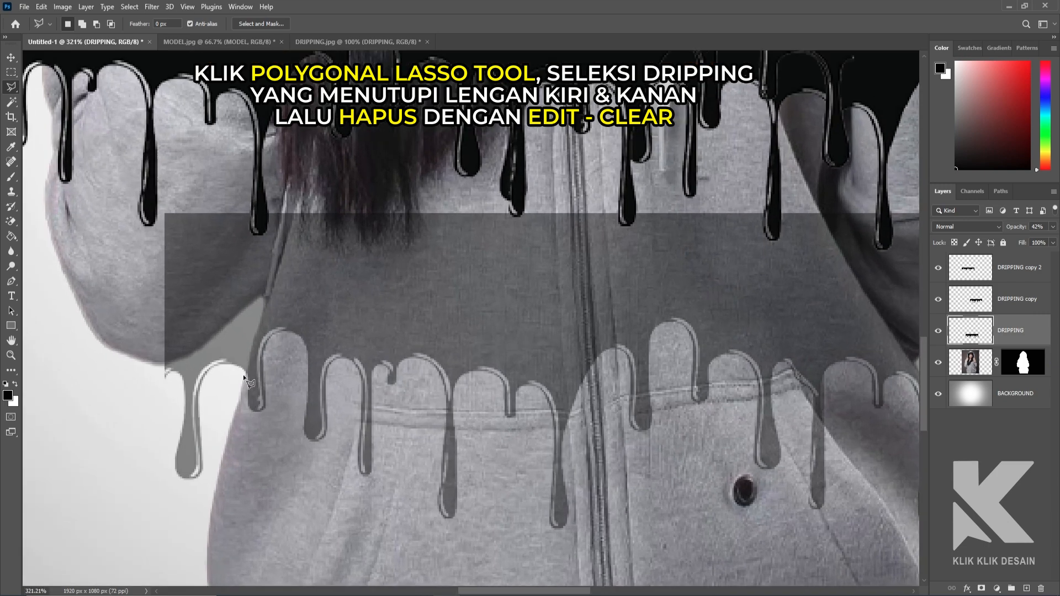
left_click(244, 376)
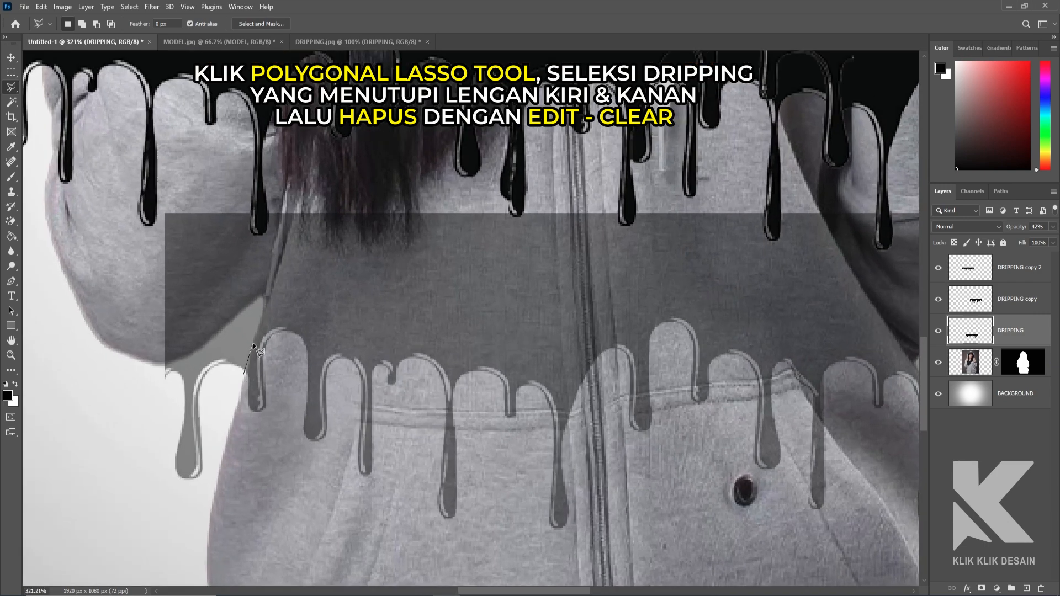
left_click(287, 190)
left_click(136, 190)
left_click(113, 433)
left_click(135, 532)
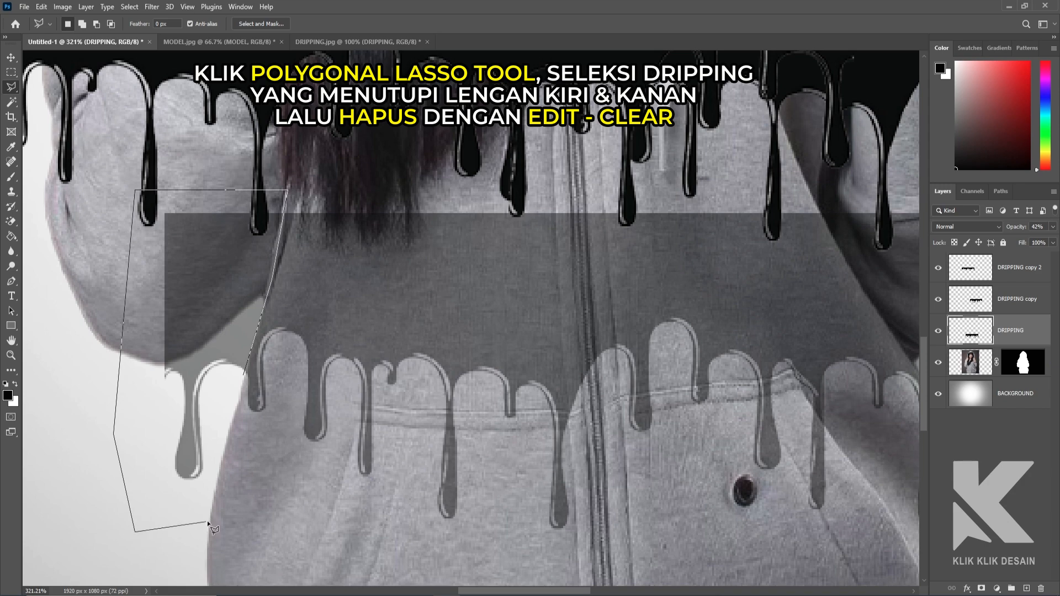
left_click(243, 375)
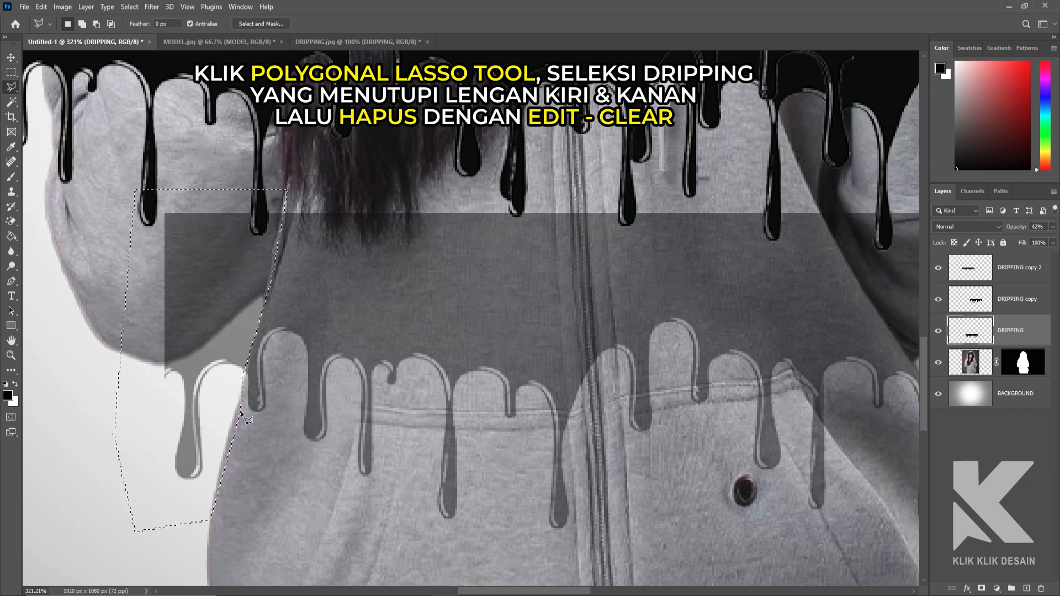
left_click(42, 8)
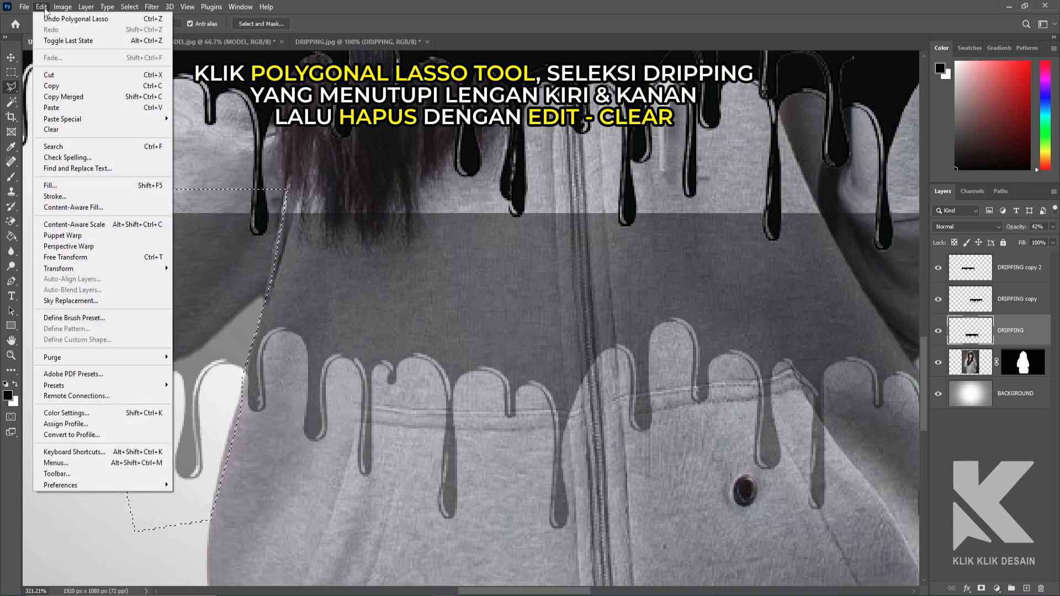
left_click(70, 130)
Outline the DRIPPING layer's excess artwork over the right-hand sleeve and background with the Polygonal Lasso, along the hoodie's edge, and clear it
left_click_drag(653, 337, 284, 318)
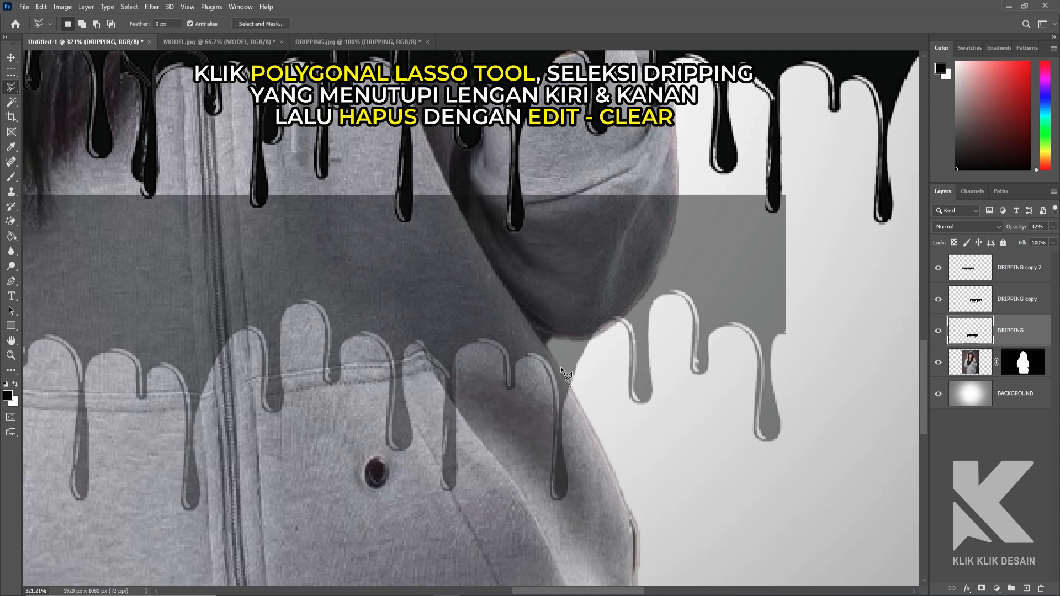
left_click(568, 383)
left_click(484, 249)
left_click(450, 180)
left_click(849, 169)
left_click(846, 500)
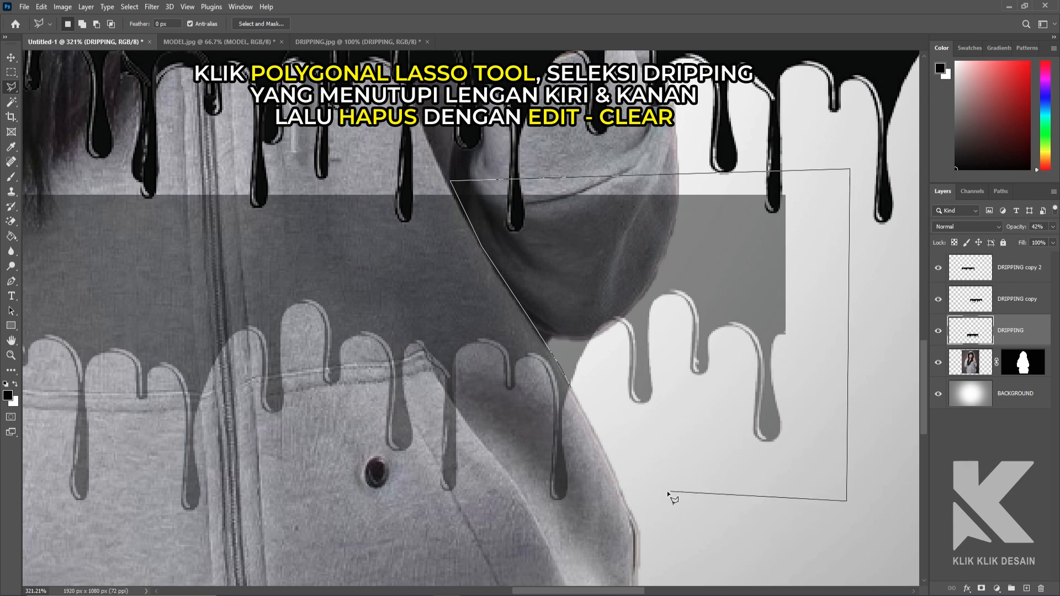
double_click(590, 450)
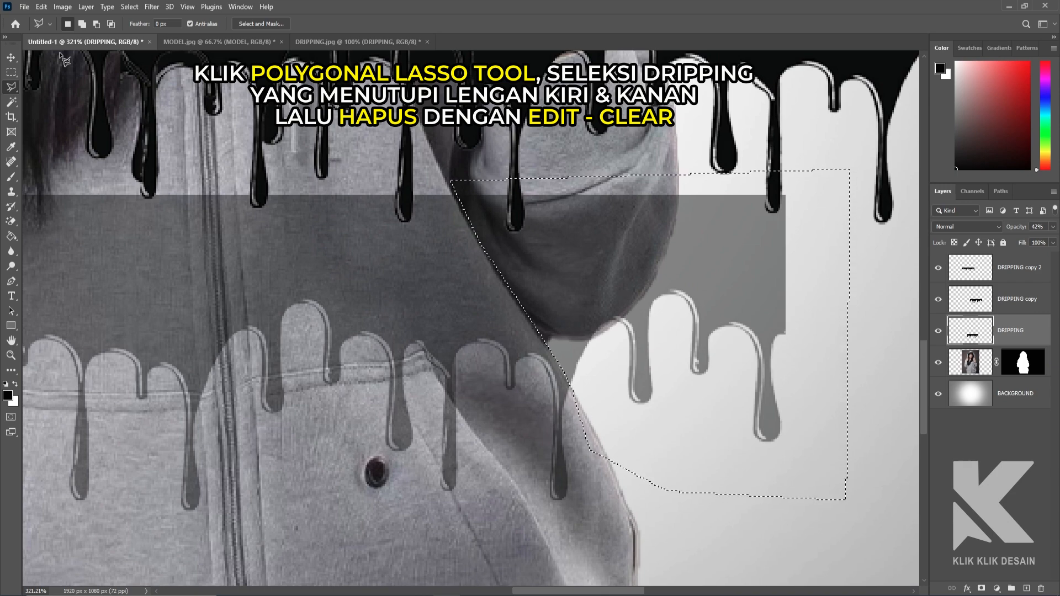
left_click(40, 8)
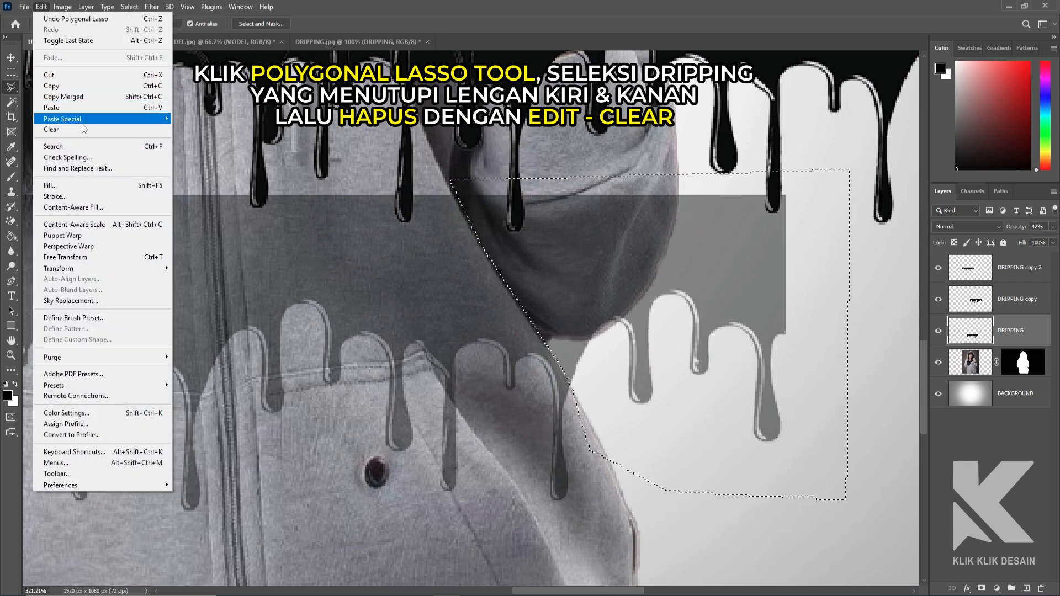
left_click(83, 129)
Deselect the cleared area and restore the DRIPPING layer's opacity to 100%
scroll(755, 346, "down", 3)
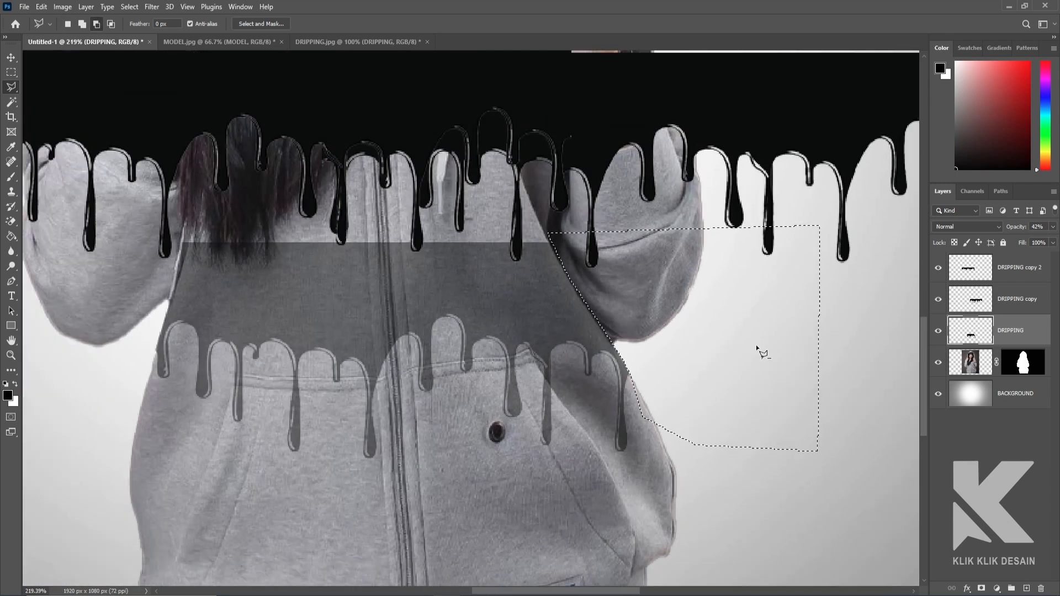
key("ctrl+d")
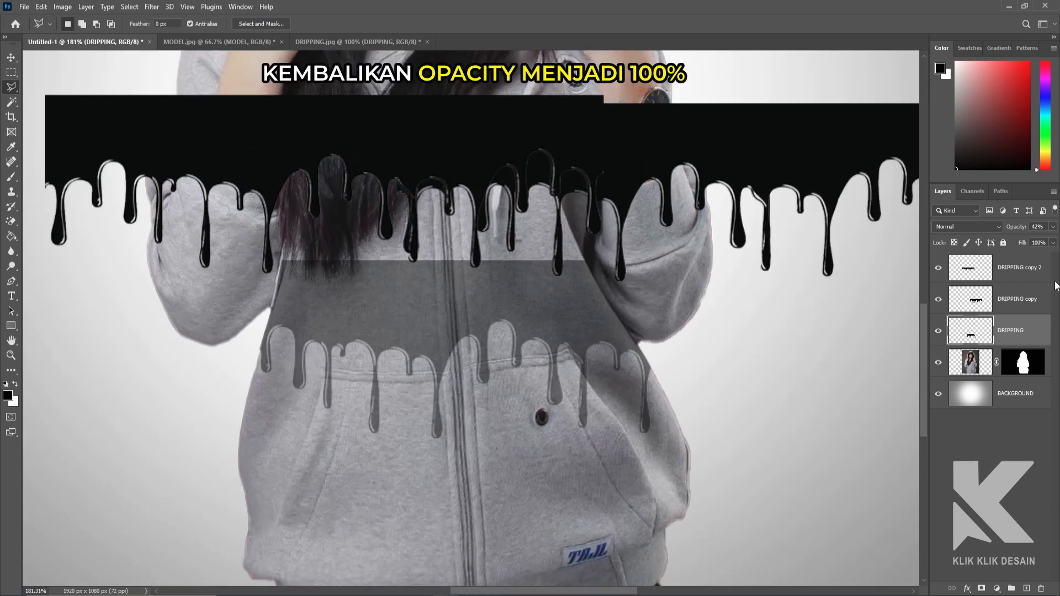
left_click(1053, 226)
left_click(1020, 303)
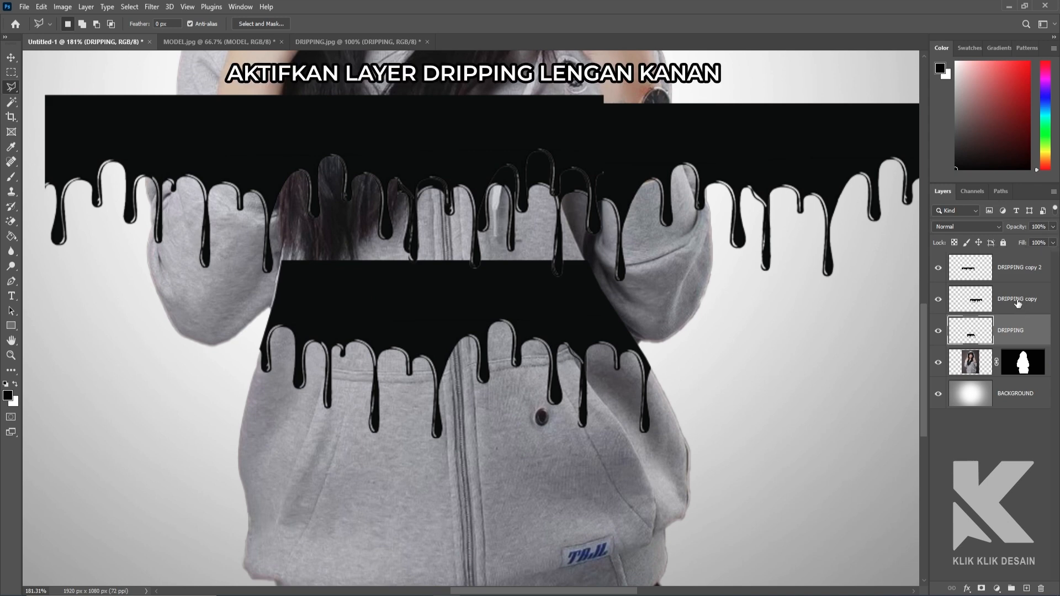
Move DRIPPING copy a short distance right and slightly down over the right-hand sleeve
left_click(1018, 303)
left_click(11, 57)
left_click_drag(261, 175, 309, 164)
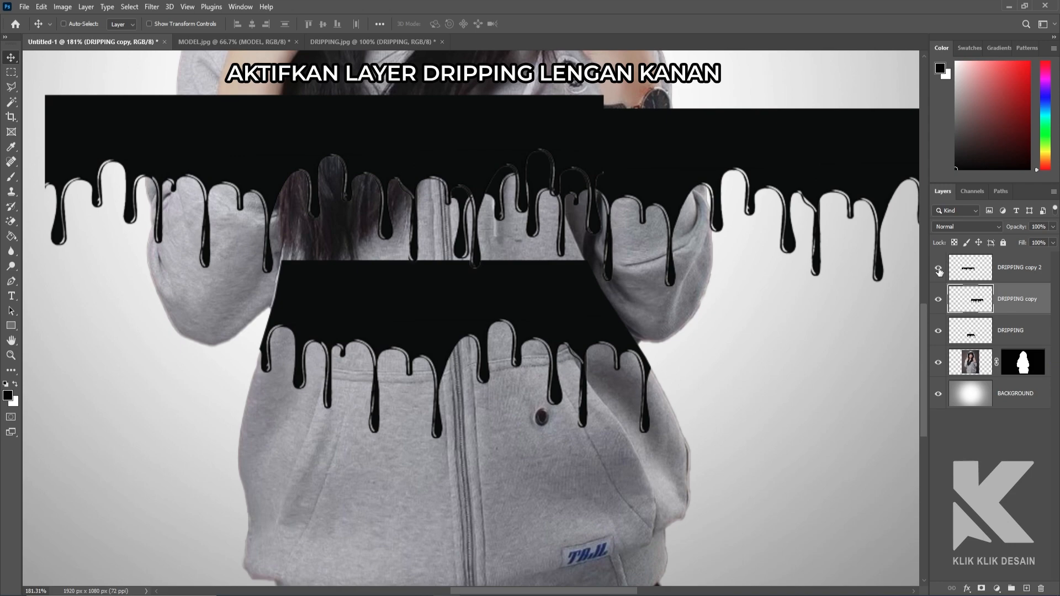
Scale DRIPPING copy 2 to 73.84% and place it over the left-hand sleeve at about X 791 px, Y 676 px
left_click(964, 271)
left_click_drag(311, 174, 155, 232)
scroll(114, 221, "up", 2)
key("ctrl+t")
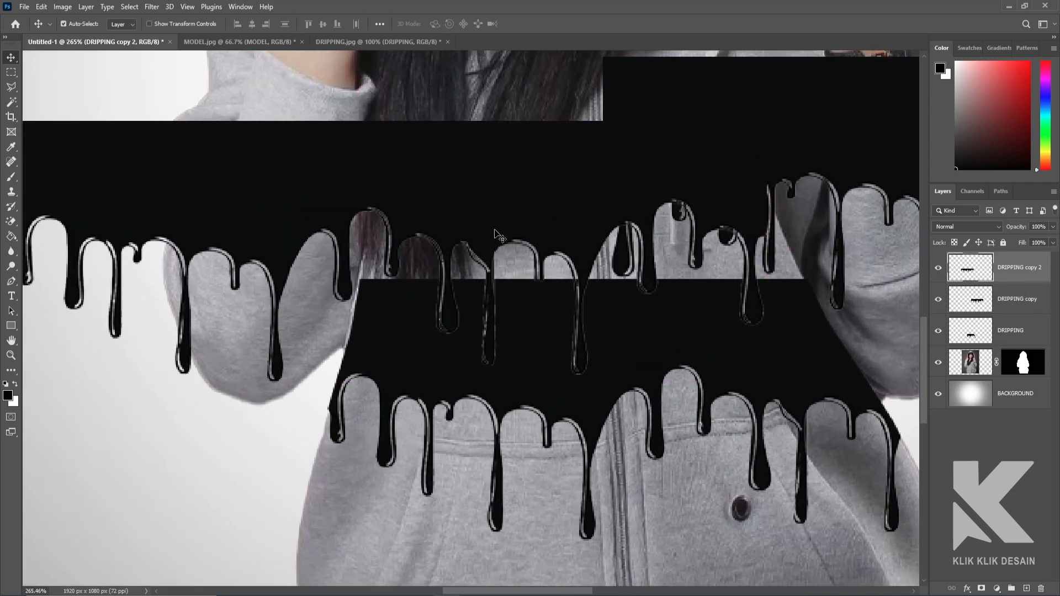
scroll(788, 179, "down", 1)
left_click_drag(766, 126, 668, 170)
left_click_drag(443, 229, 285, 249)
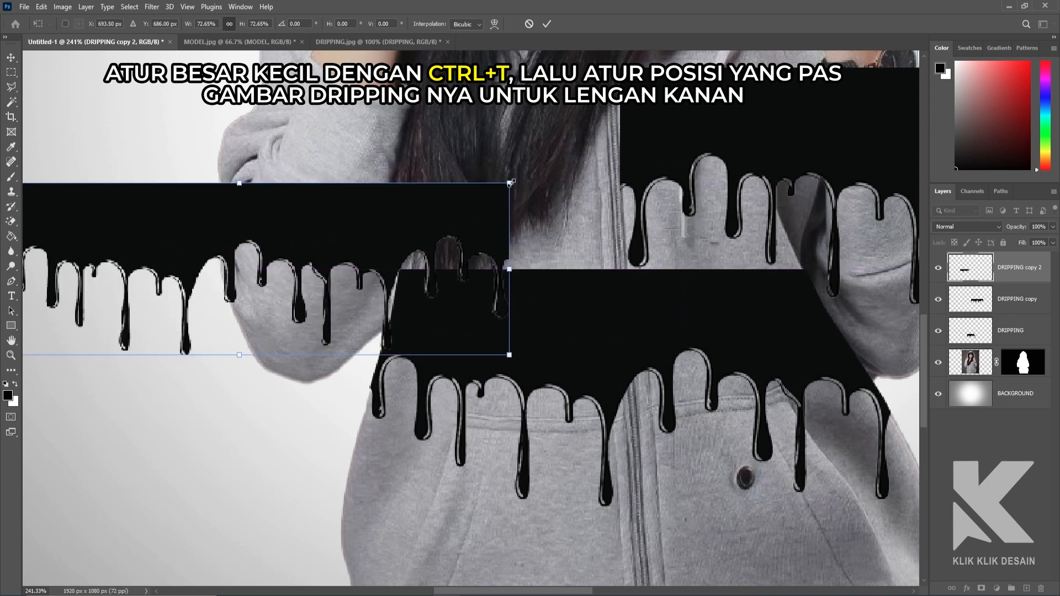
left_click_drag(510, 182, 490, 189)
left_click_drag(362, 243, 372, 240)
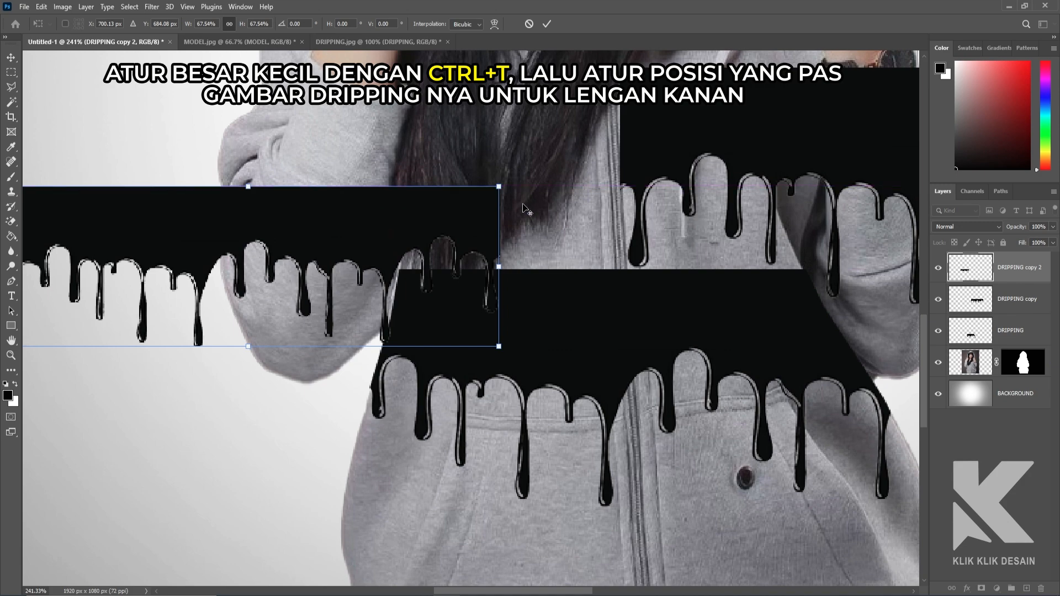
left_click_drag(500, 188, 523, 180)
left_click_drag(370, 248, 475, 238)
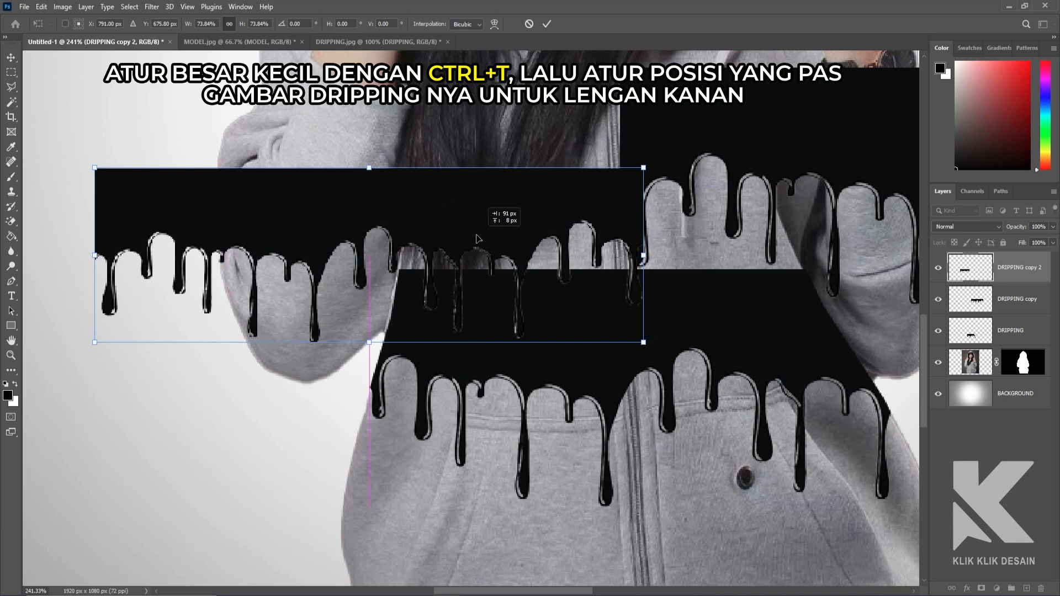
key("Return")
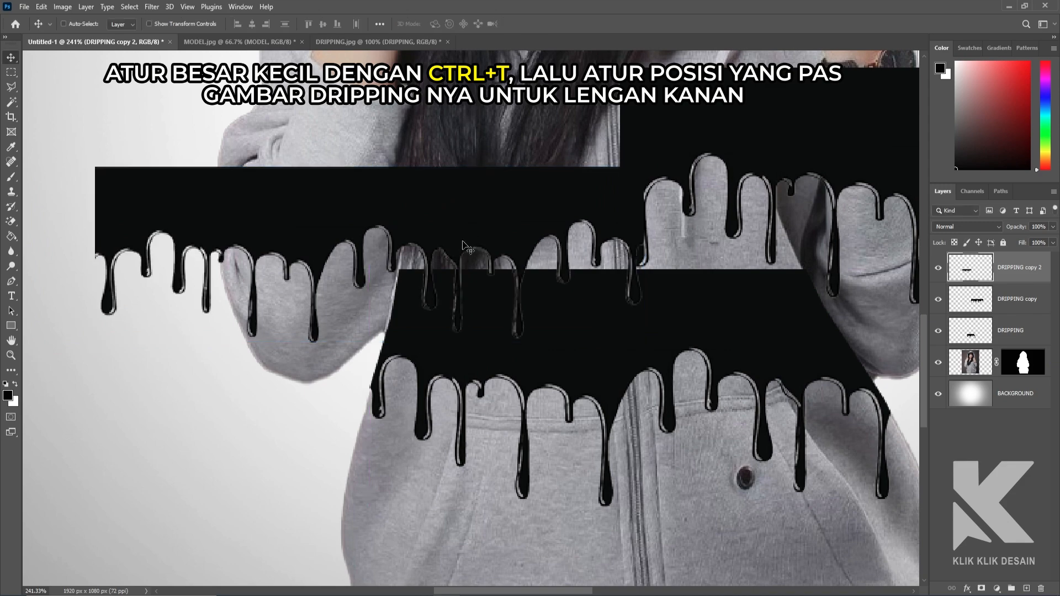
Move DRIPPING copy 2 further left and slightly down on the sleeve, and check the fit at lowered opacity before restoring 100%
scroll(296, 270, "up", 2)
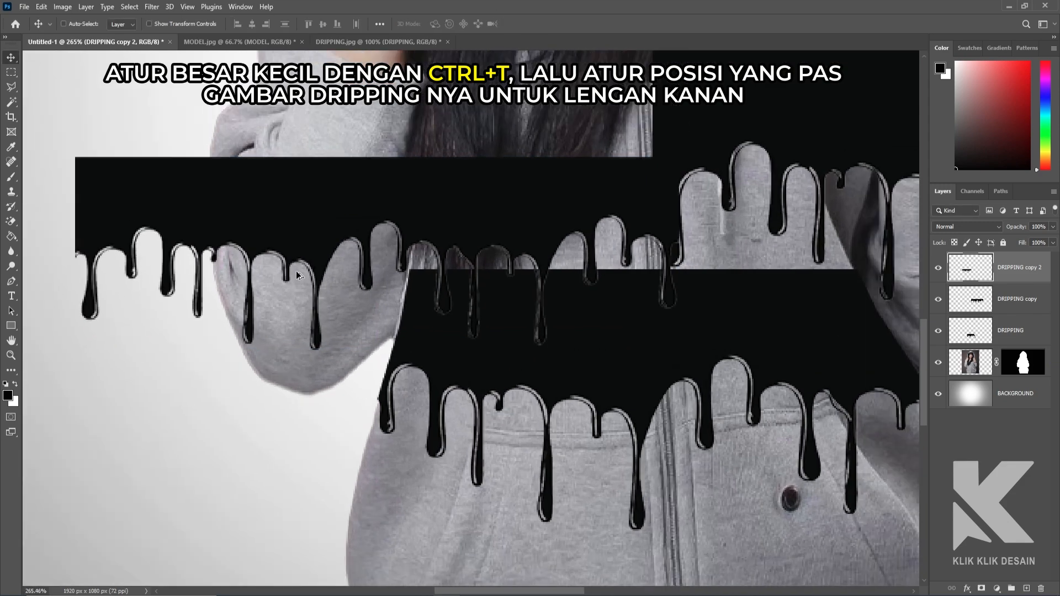
left_click_drag(321, 258, 321, 256)
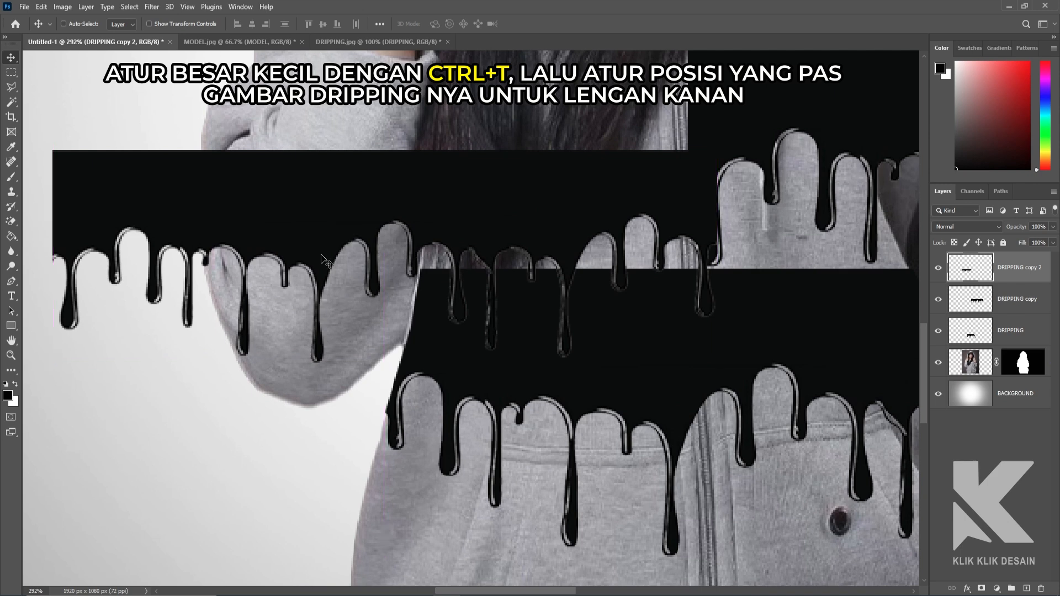
left_click_drag(321, 257, 257, 274)
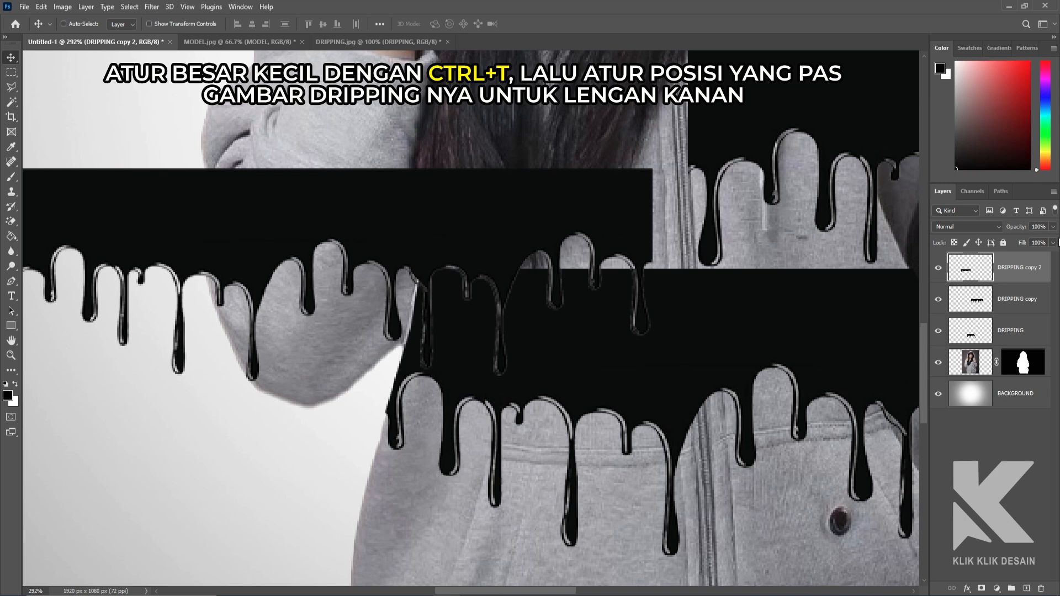
left_click(1052, 228)
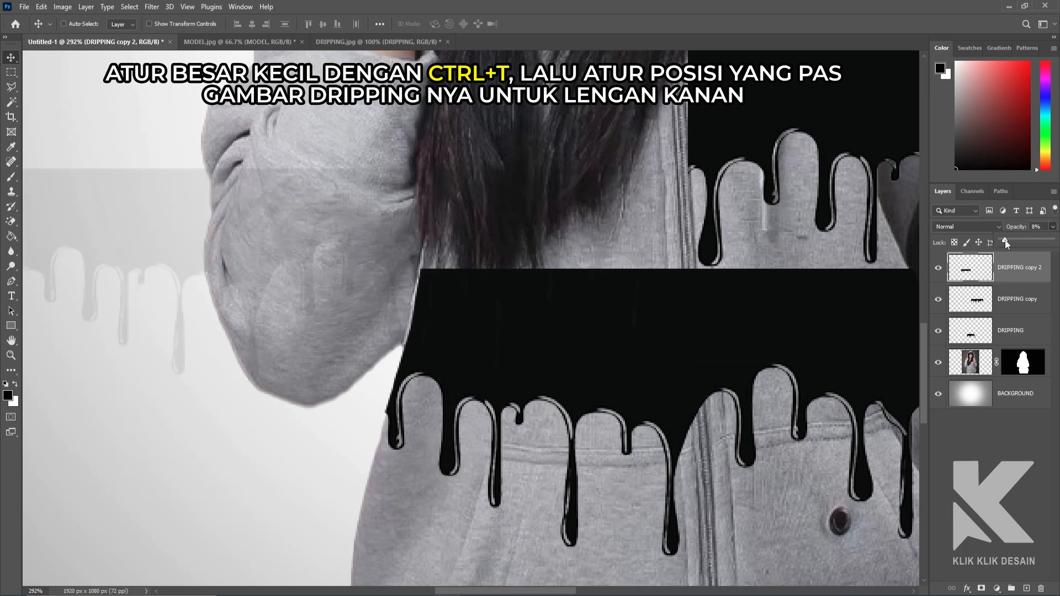
left_click_drag(1025, 240, 1053, 241)
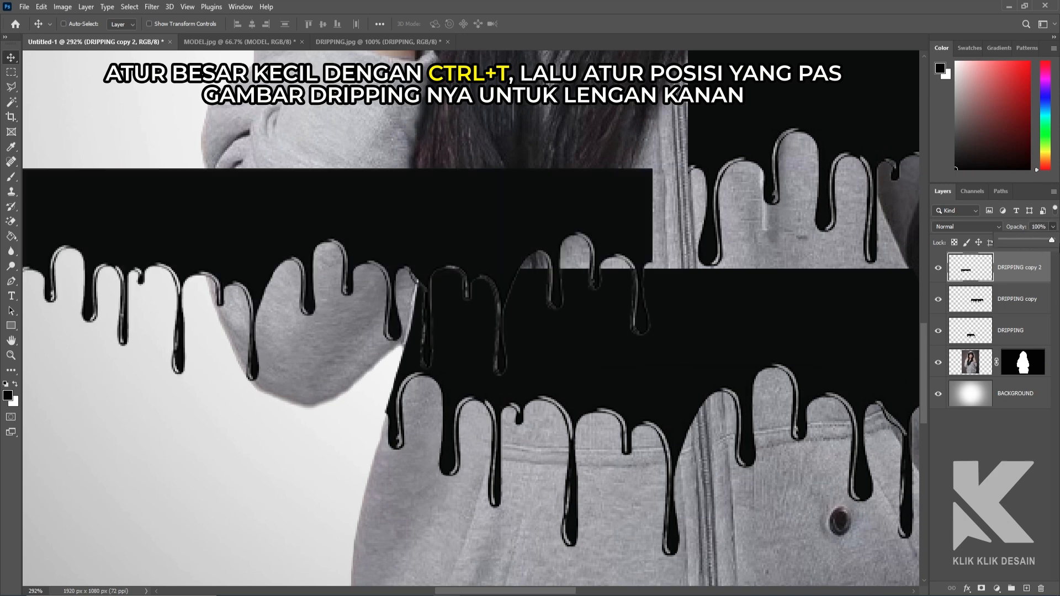
Scale DRIPPING copy to 69.73% and position it over the right-hand sleeve at about X 1294 px, Y 693 px
left_click_drag(766, 320, 346, 396)
left_click(1030, 301)
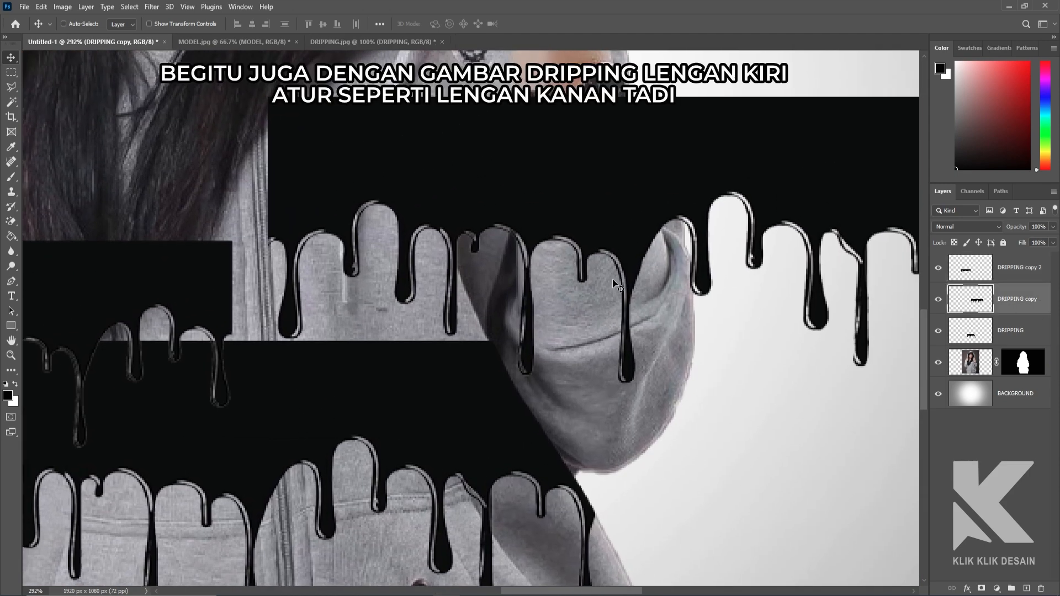
left_click_drag(751, 229, 482, 278)
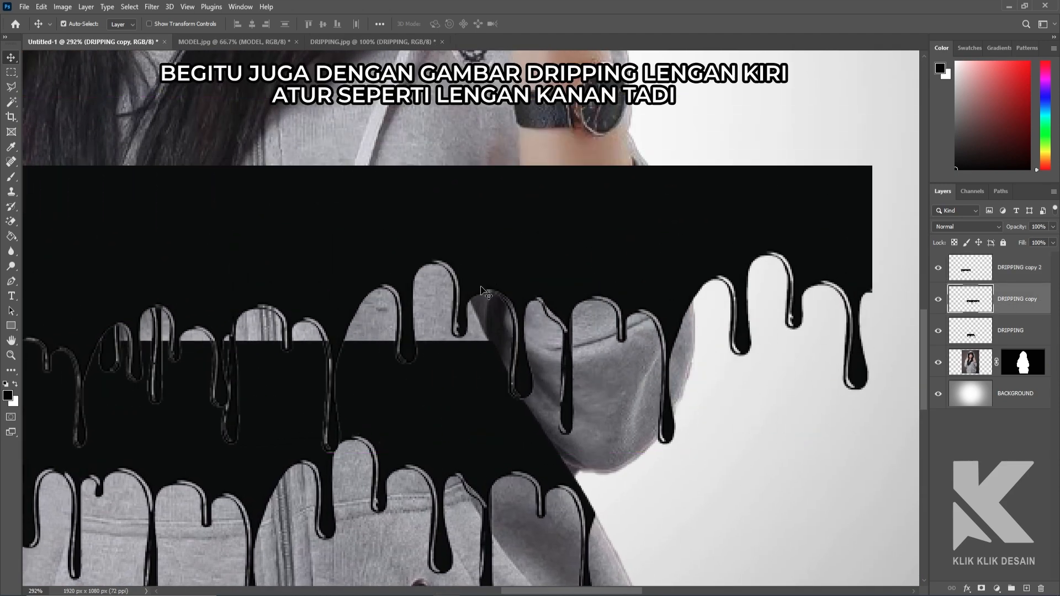
key("ctrl+t")
left_click_drag(874, 165, 753, 203)
left_click_drag(576, 313, 770, 371)
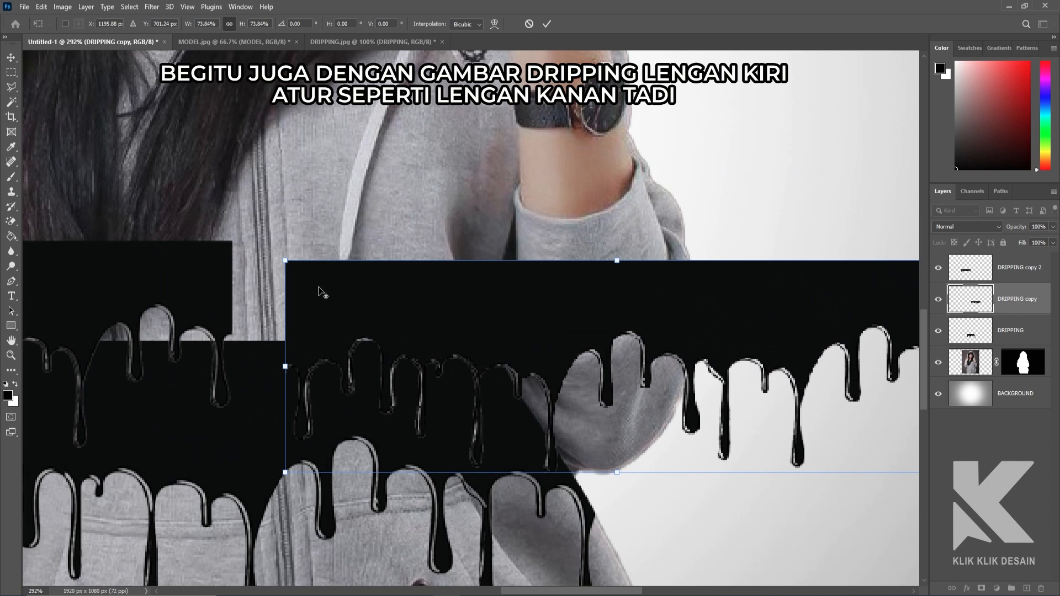
left_click_drag(285, 261, 307, 268)
left_click_drag(654, 377, 812, 361)
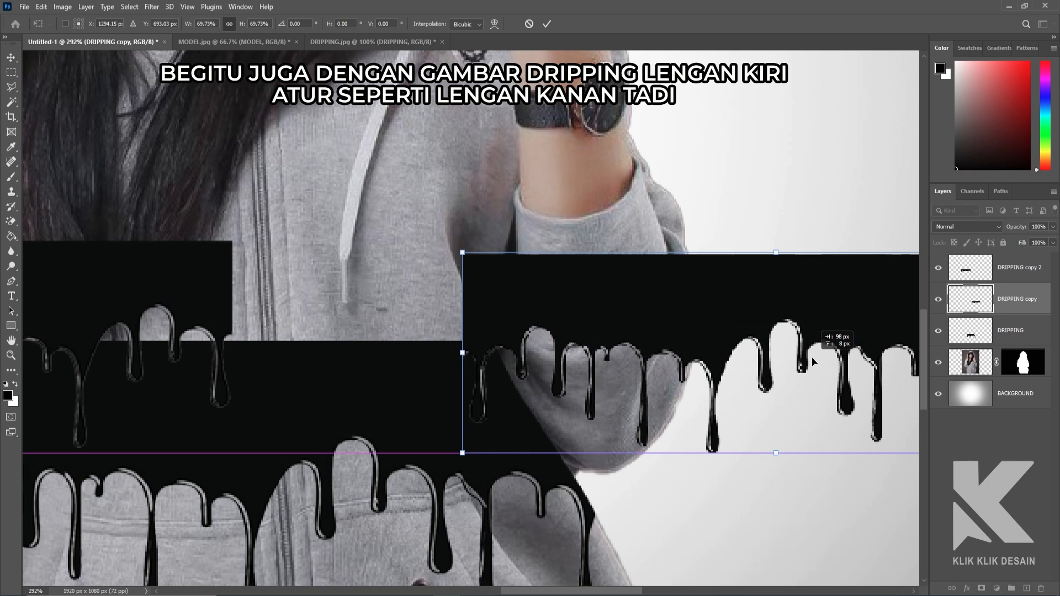
left_click_drag(812, 362, 813, 361)
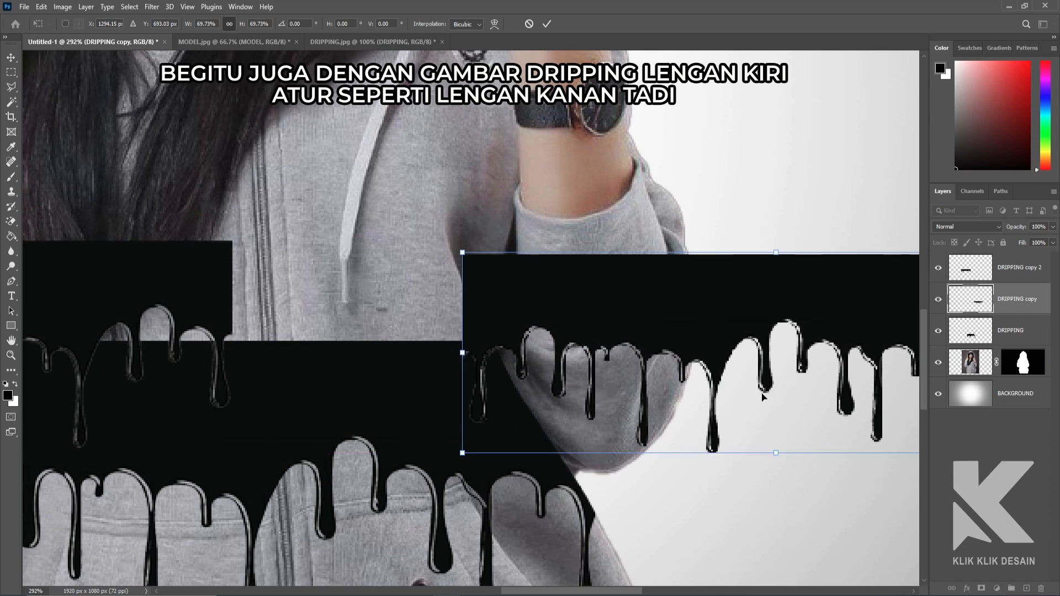
key("Return")
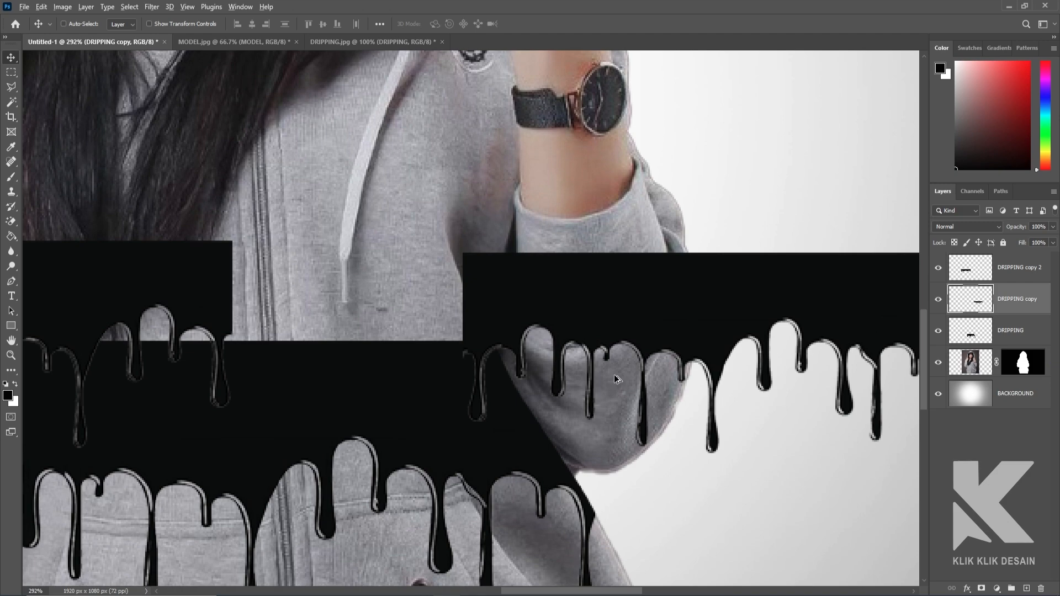
Merge the DRIPPING, DRIPPING copy and DRIPPING copy 2 layers into a single layer
scroll(614, 374, "down", 6)
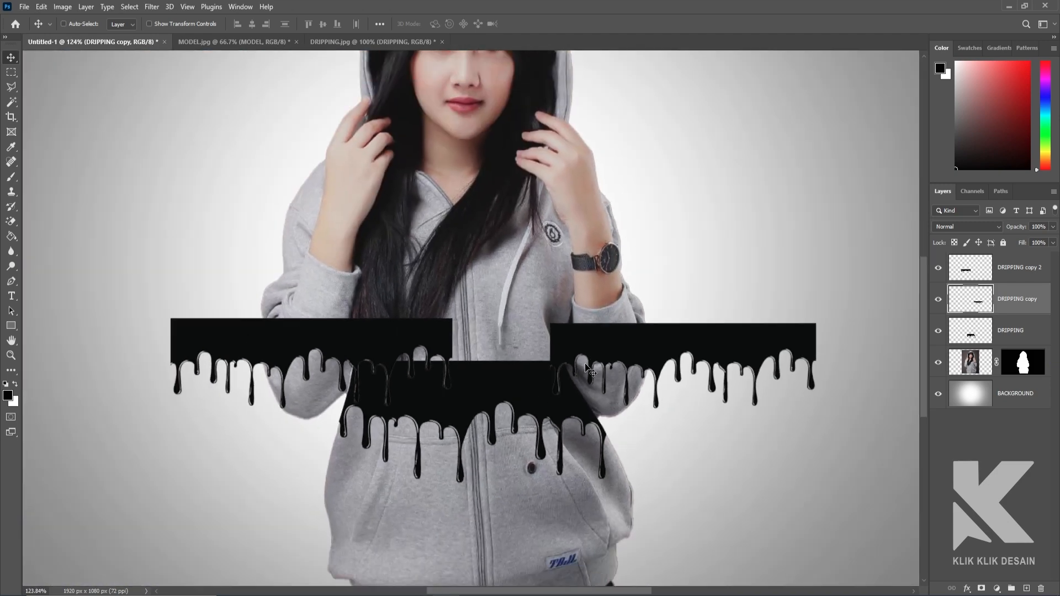
left_click(1015, 336)
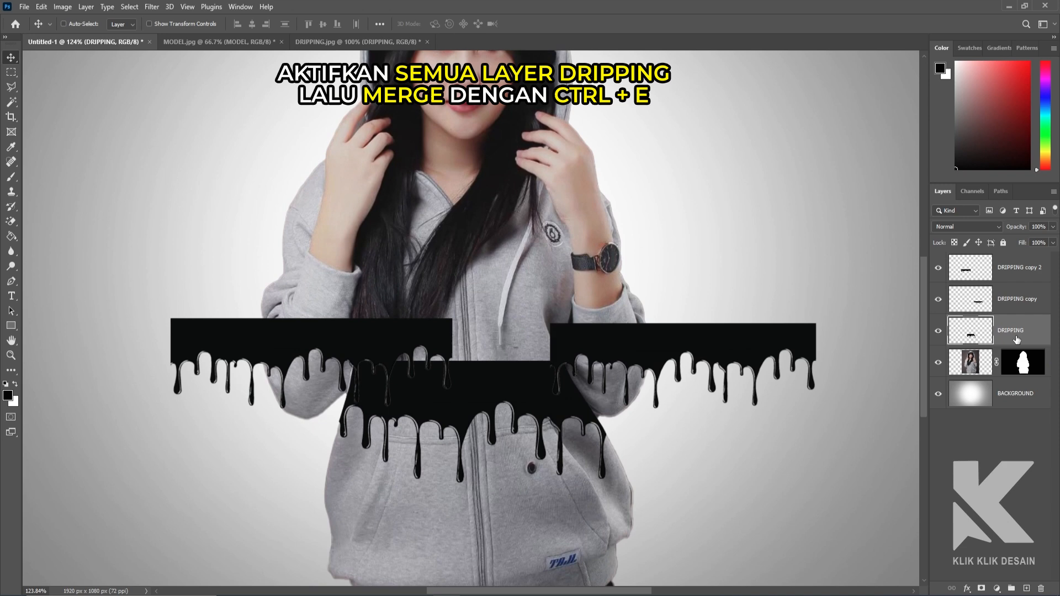
left_click(1018, 302, "shift")
left_click(1021, 270, "shift")
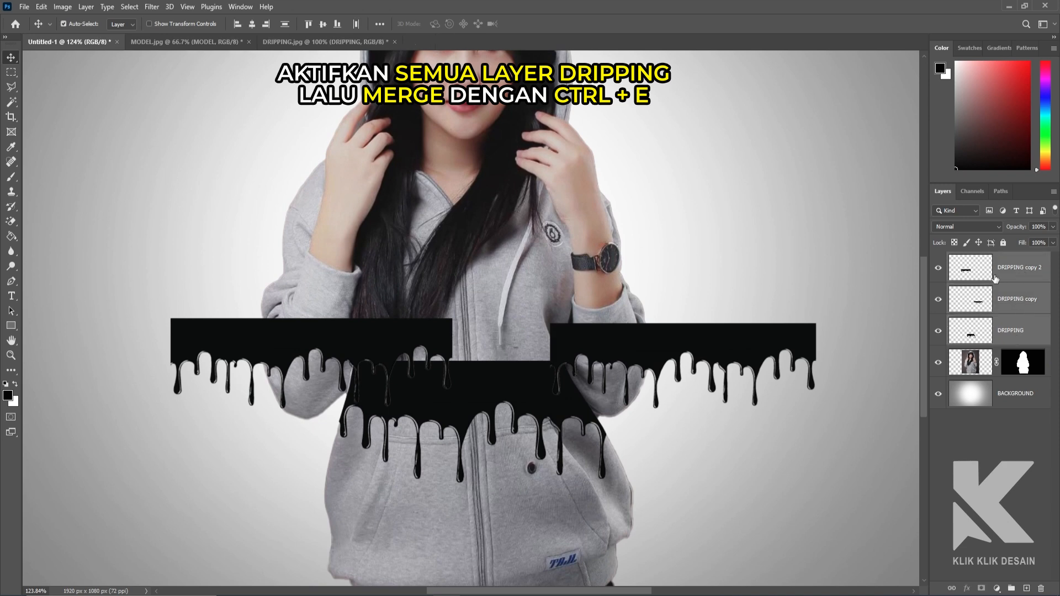
key("ctrl+e")
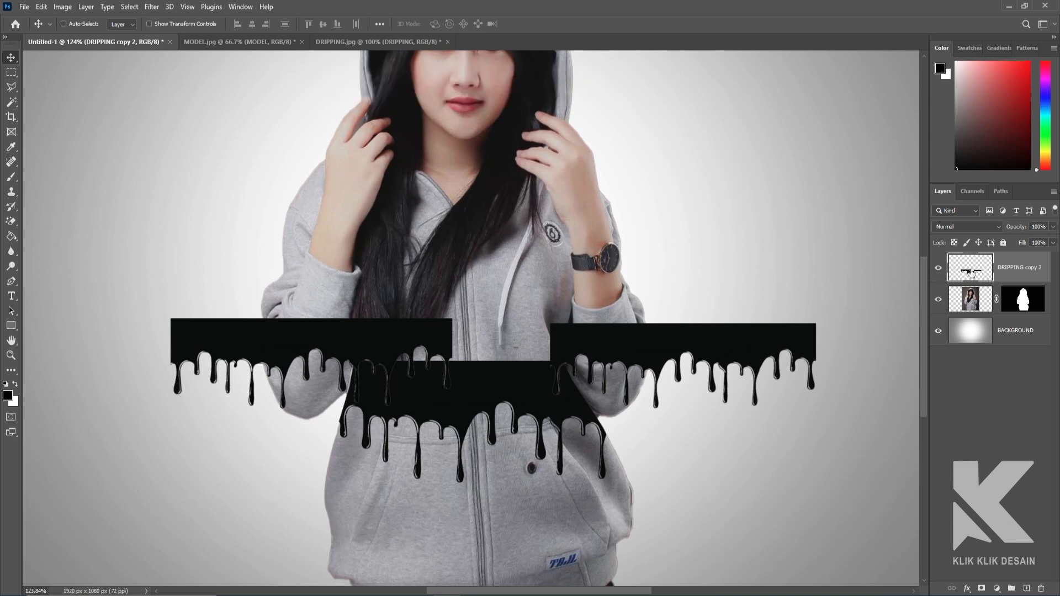
Load the DRIPPING copy 2 layer's outline as a selection and invert it
left_click(969, 272, "ctrl")
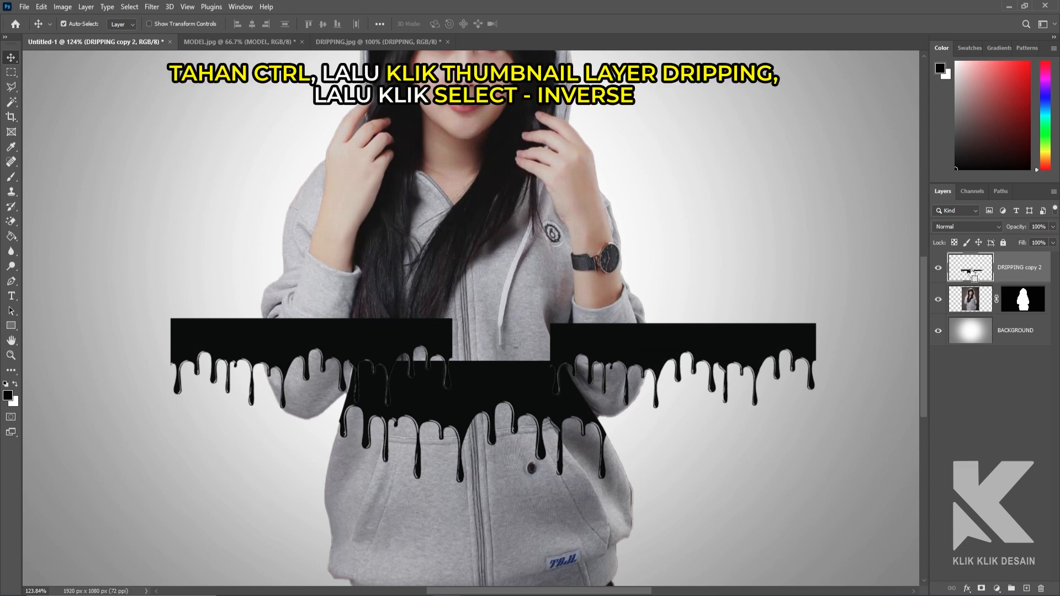
scroll(503, 381, "down", 5)
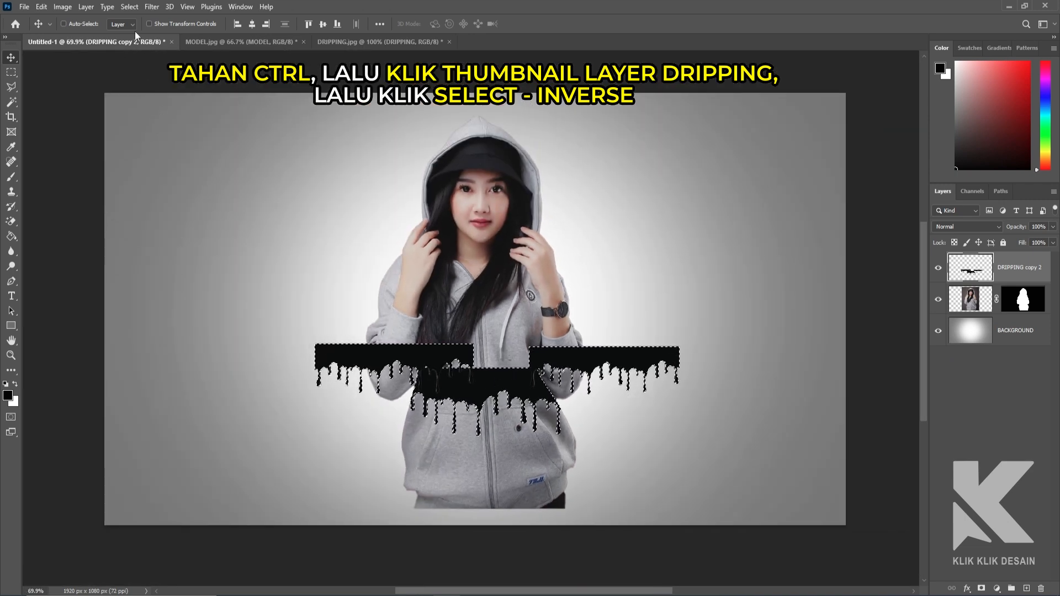
left_click(129, 7)
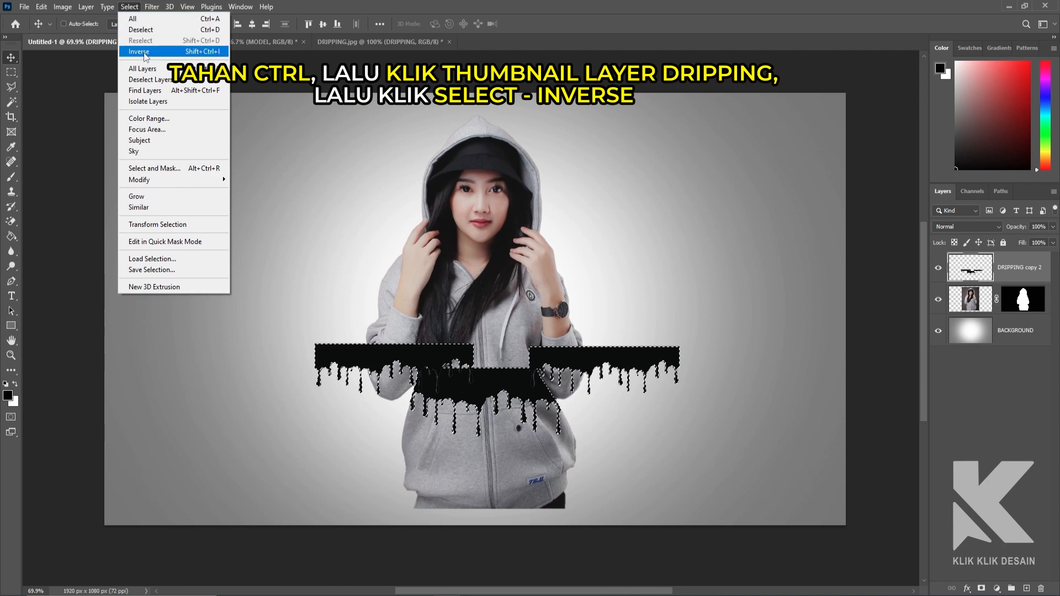
left_click(164, 52)
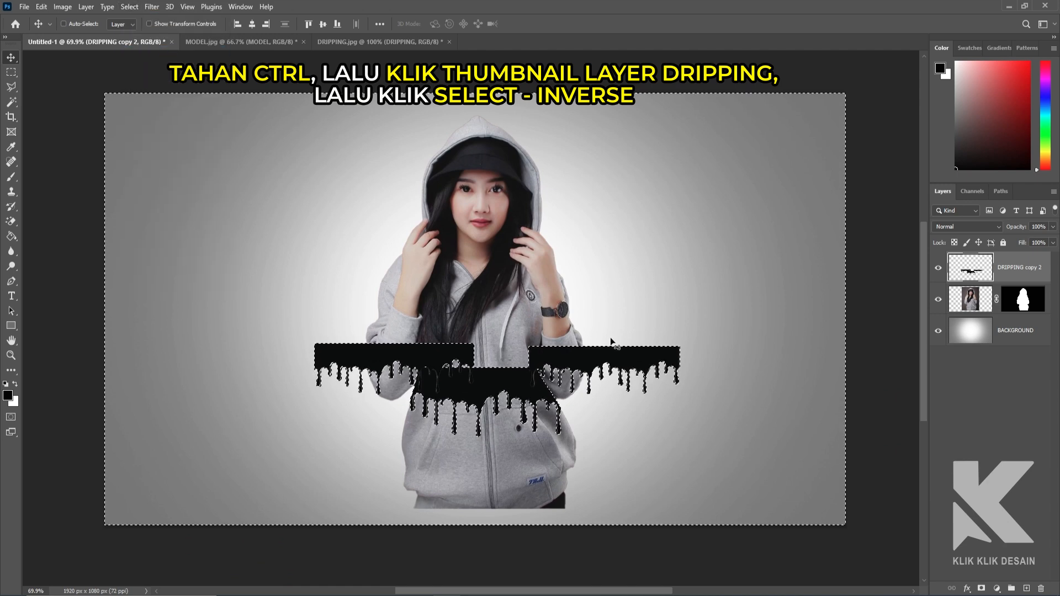
Hide the DRIPPING copy 2 layer and make the MODEL layer's mask active for editing
left_click(938, 269)
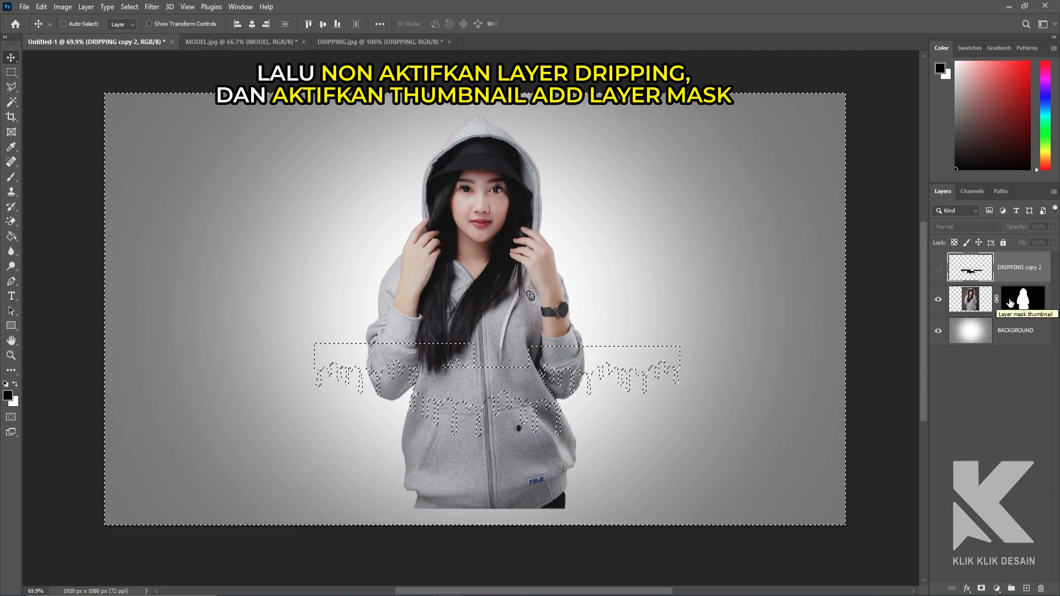
left_click(1010, 303)
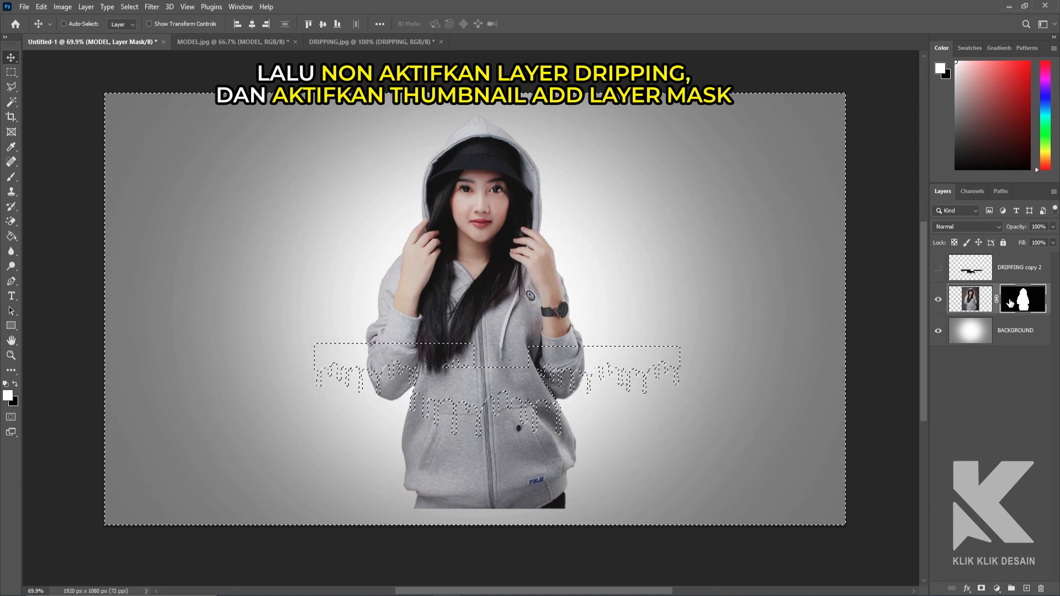
Set up the solid round Brush with black as foreground and white as background colour for painting on the mask
scroll(511, 401, "up", 5)
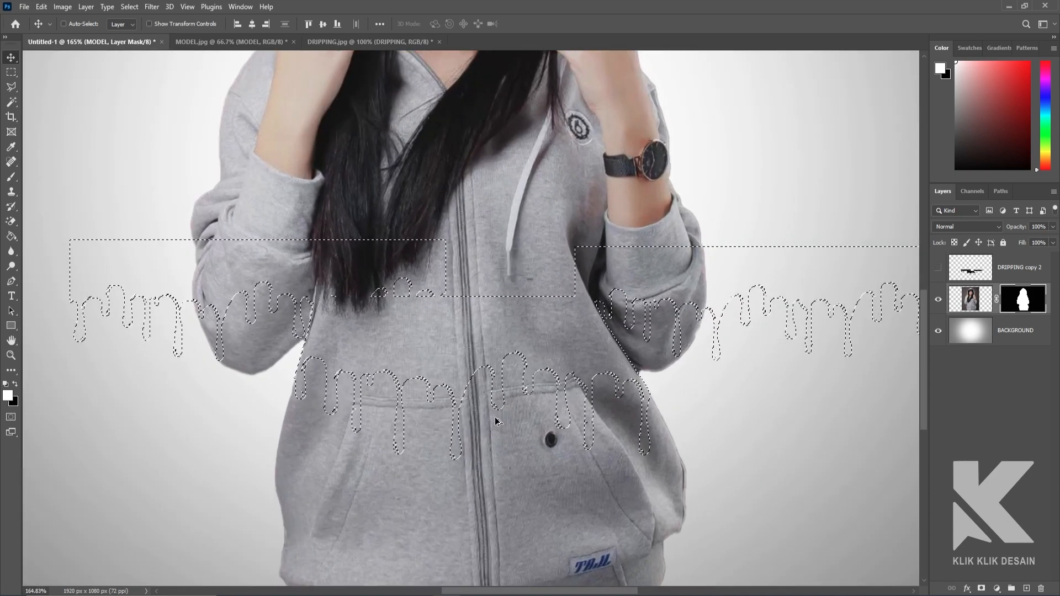
left_click_drag(504, 425, 480, 350)
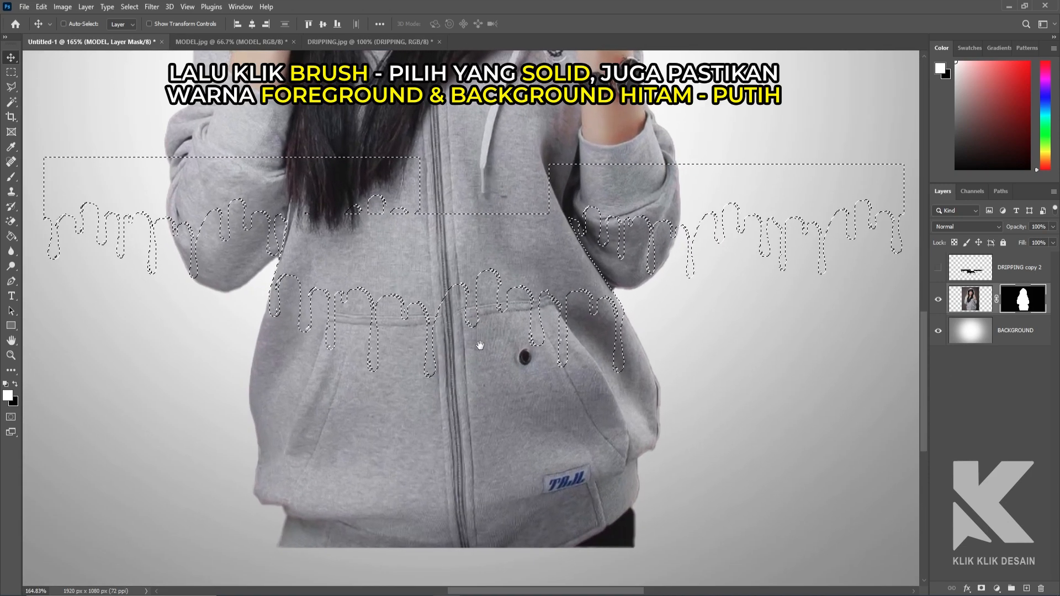
left_click(11, 177)
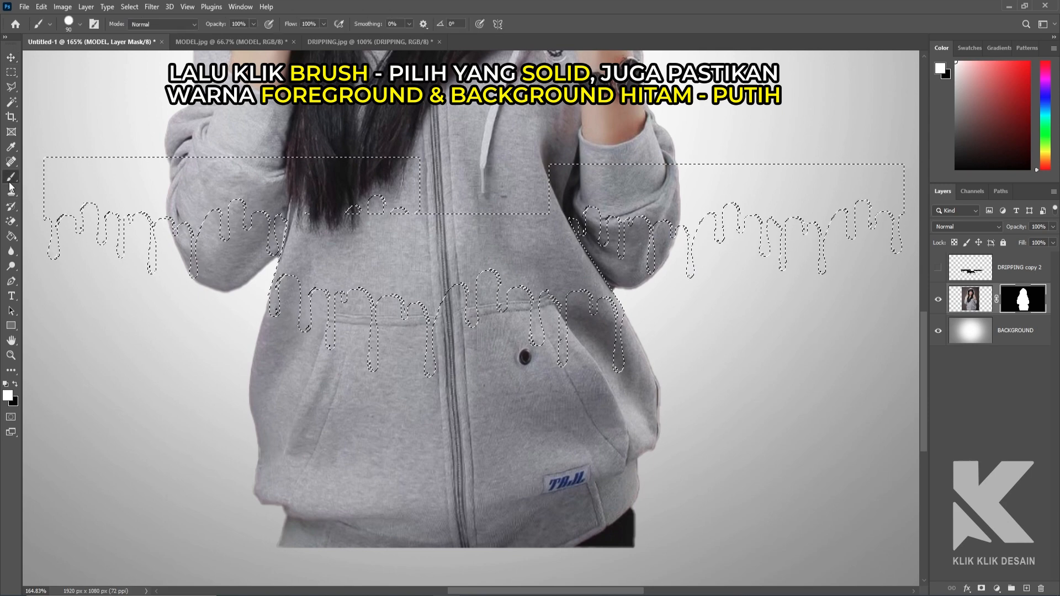
right_click(12, 177)
left_click(30, 178)
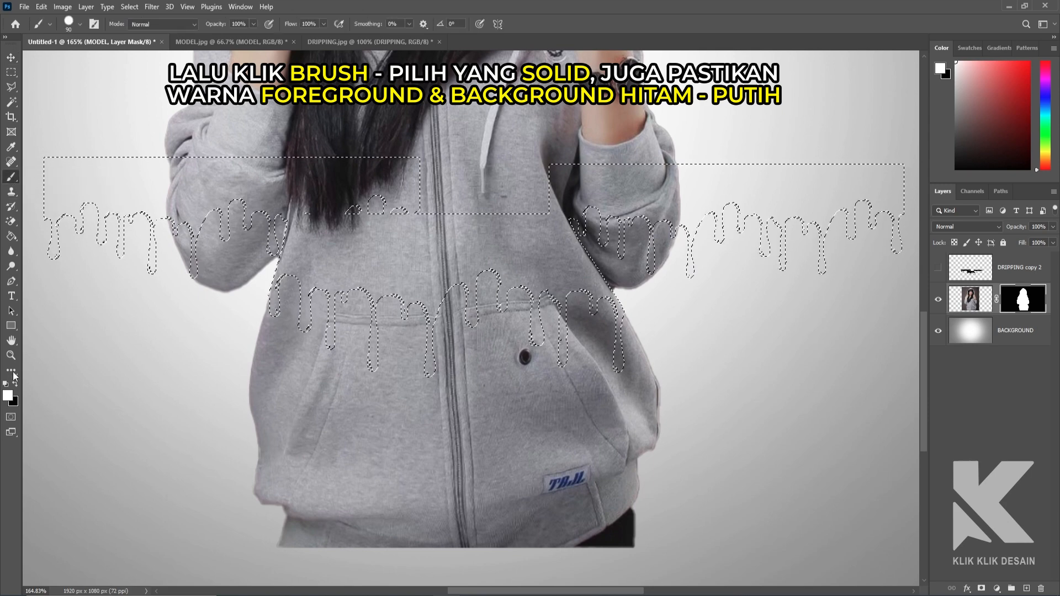
left_click(15, 384)
left_click(15, 385)
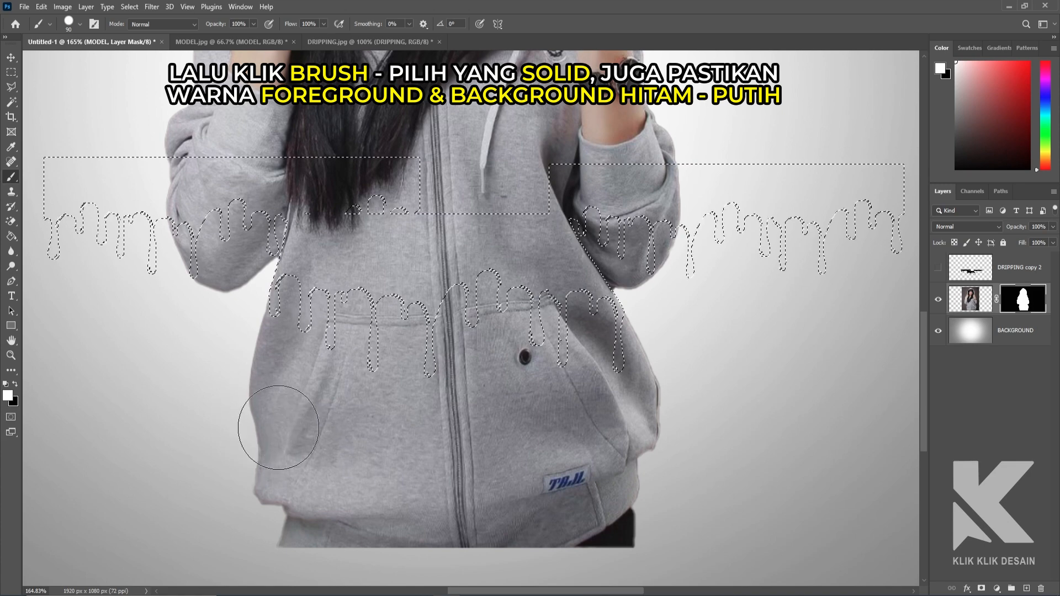
left_click(15, 384)
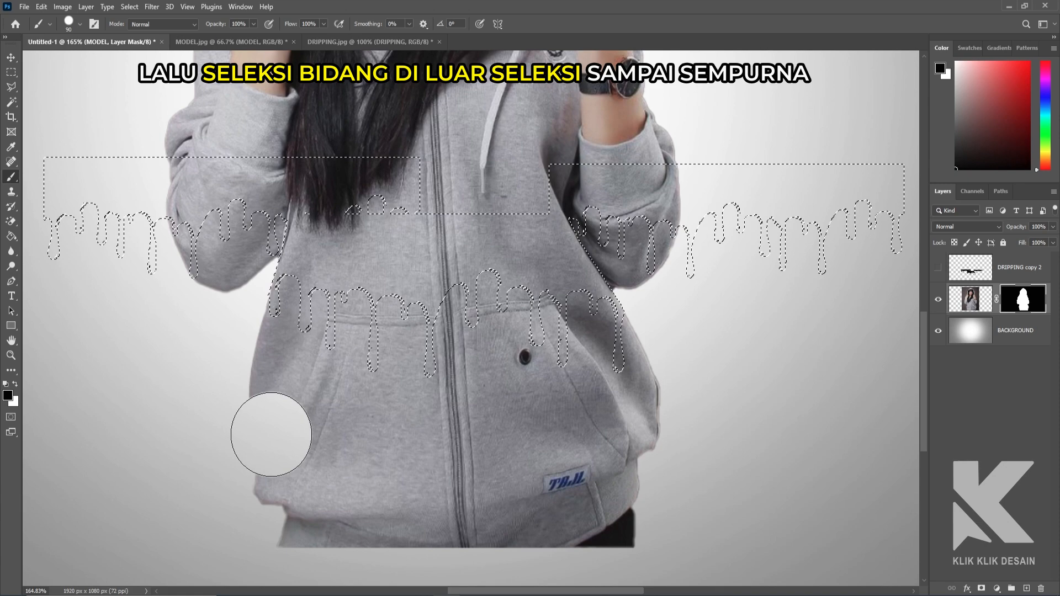
Paint black on the MODEL mask below the drip outlines, hiding the lower hoodie and sleeve ends so only the drips remain
mouse_move(271, 434)
left_mouse_down()
mouse_move(239, 367)
mouse_move(248, 339)
left_mouse_up()
scroll(218, 338, "up", 2)
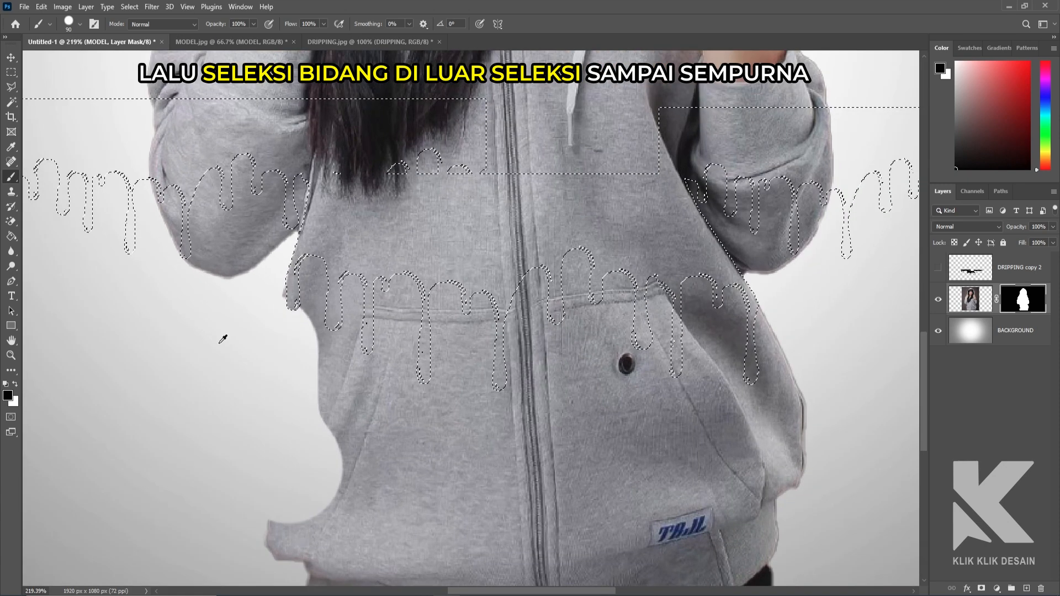
mouse_move(180, 244)
left_mouse_down()
mouse_move(169, 214)
mouse_move(241, 201)
mouse_move(242, 227)
mouse_move(275, 217)
mouse_move(273, 298)
mouse_move(318, 280)
mouse_move(404, 337)
mouse_move(412, 288)
mouse_move(448, 330)
mouse_move(525, 305)
mouse_move(640, 326)
left_mouse_up()
mouse_move(320, 271)
left_mouse_down()
mouse_move(621, 315)
mouse_move(682, 312)
mouse_move(715, 284)
mouse_move(718, 213)
mouse_move(828, 208)
mouse_move(771, 272)
mouse_move(690, 331)
left_mouse_up()
scroll(386, 315, "down", 5)
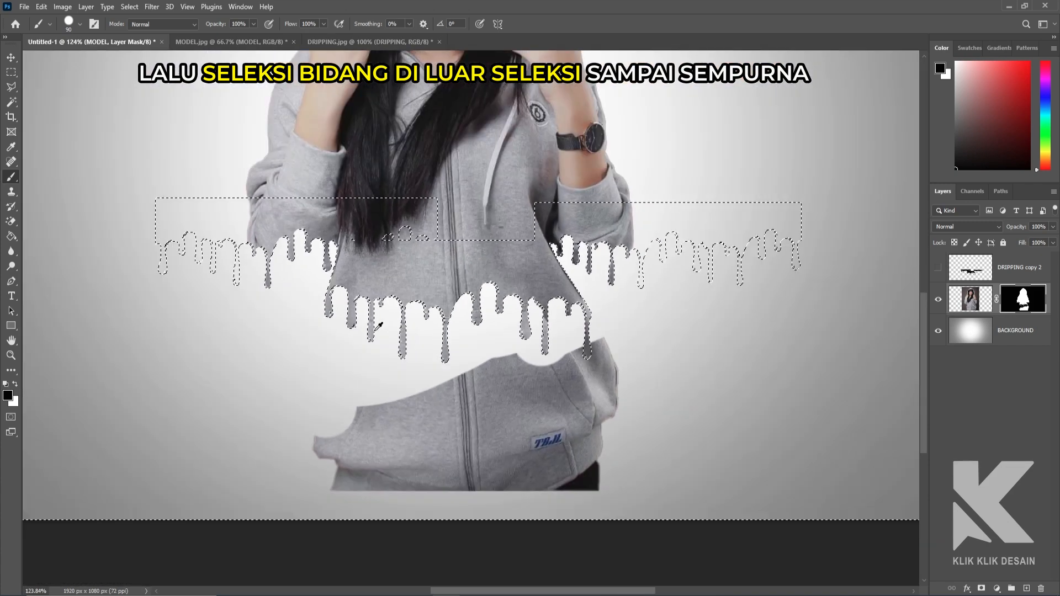
mouse_move(646, 283)
left_mouse_down()
mouse_move(730, 238)
mouse_move(606, 332)
mouse_move(439, 362)
mouse_move(333, 426)
mouse_move(632, 384)
mouse_move(328, 491)
mouse_move(650, 466)
left_mouse_up()
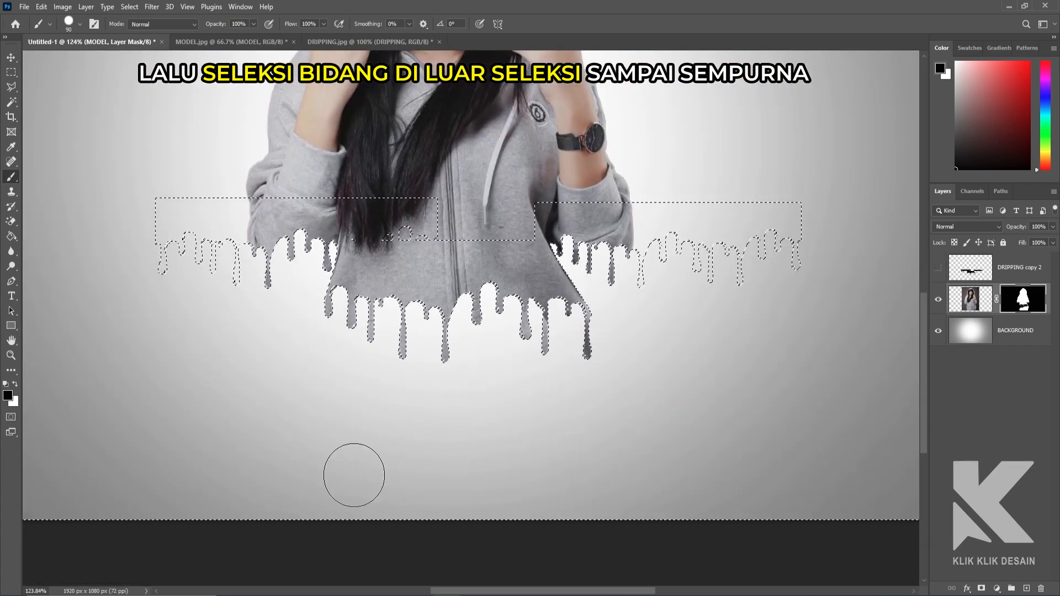
Deselect the inverted drip selection
scroll(506, 440, "down", 3)
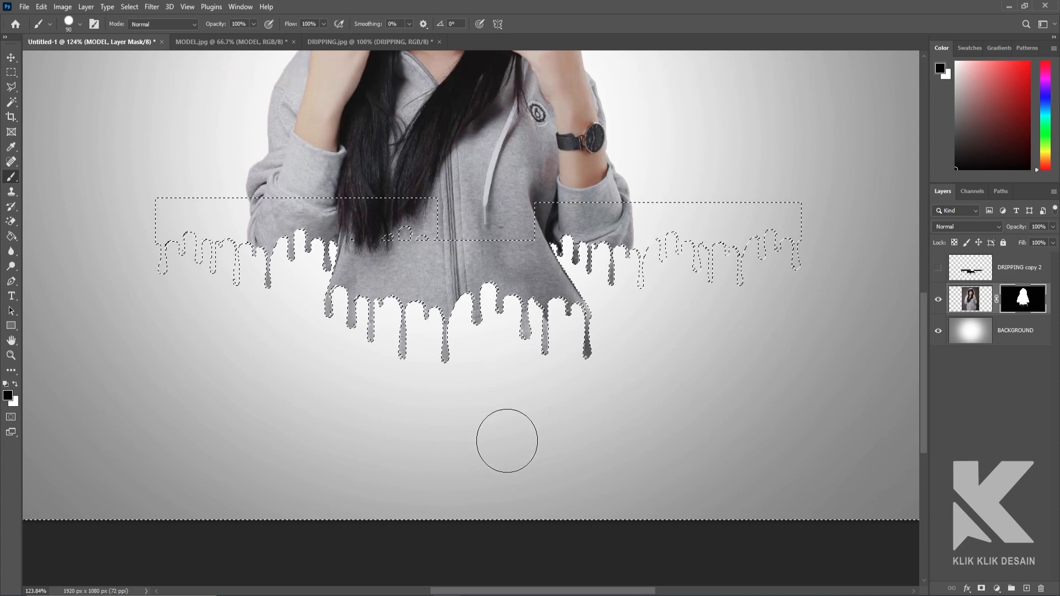
scroll(507, 456, "down", 2)
left_click_drag(511, 301, 505, 362)
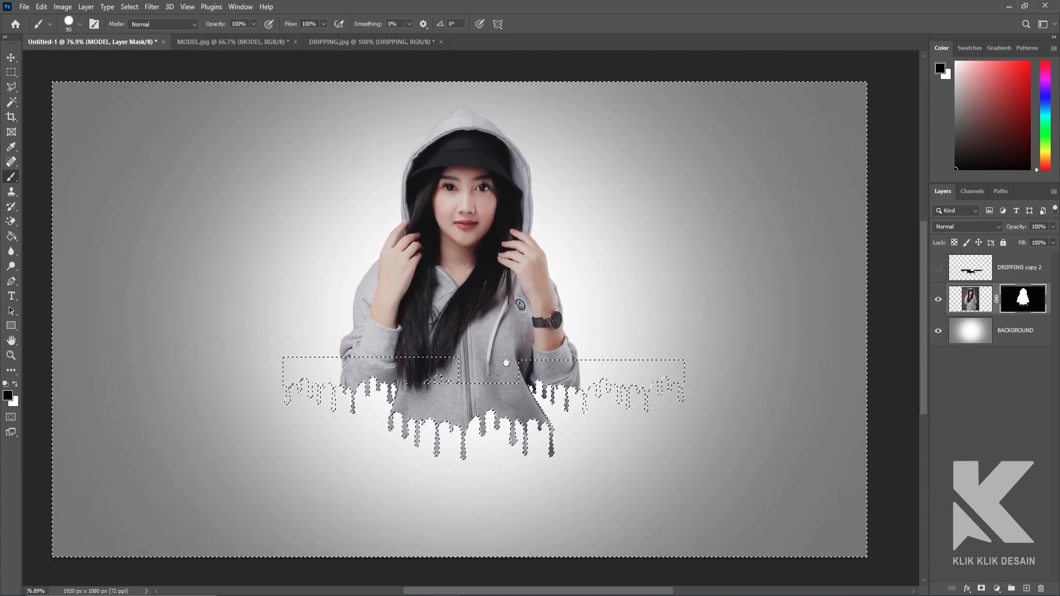
left_click(129, 7)
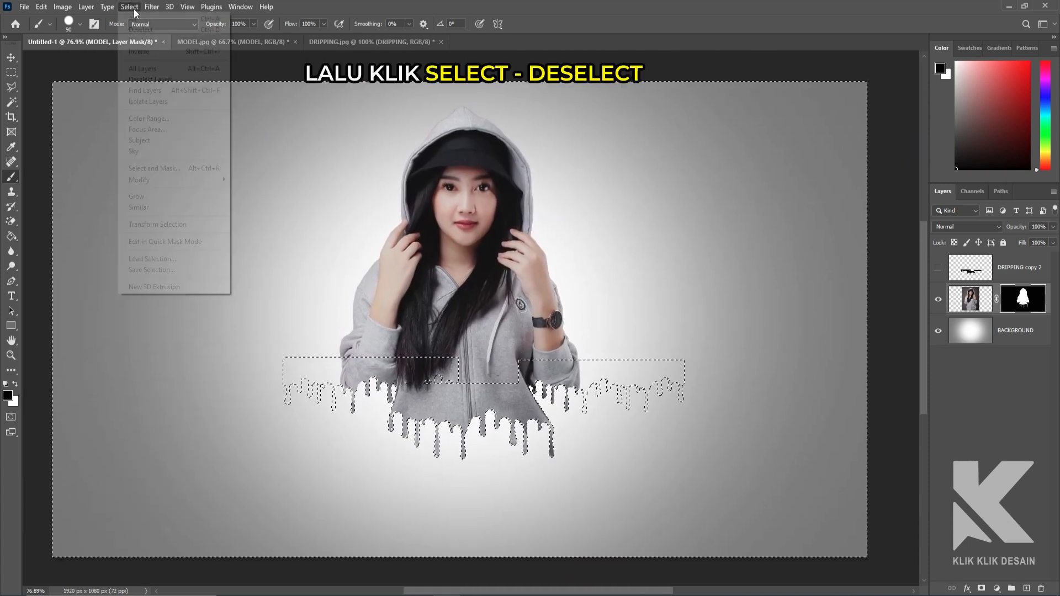
left_click(170, 32)
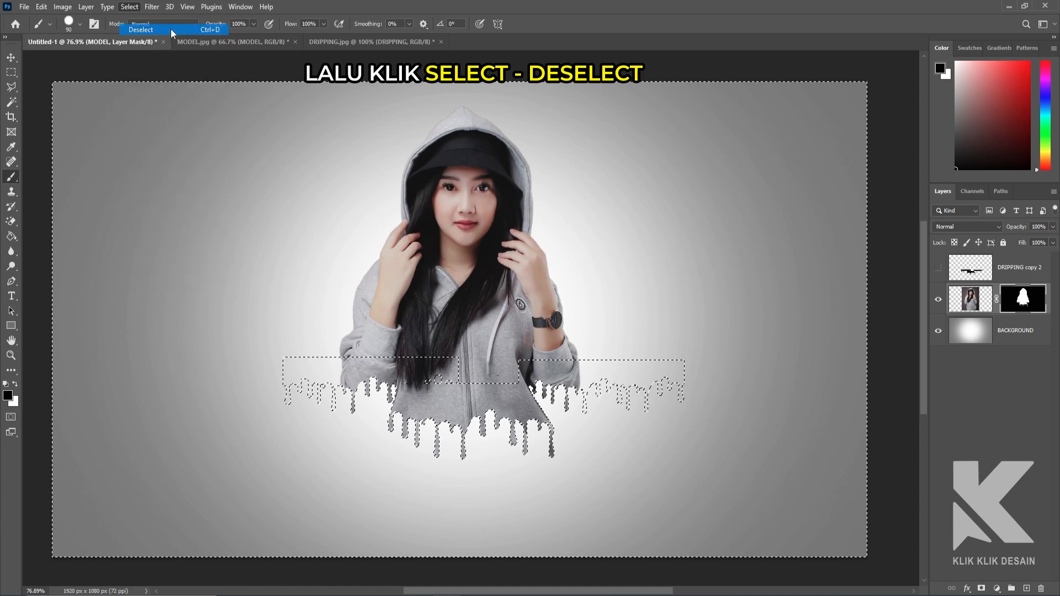
Scale the MODEL layer to 114.11% and place it at about X 971.5 px, Y 608.75 px
scroll(581, 241, "up", 1)
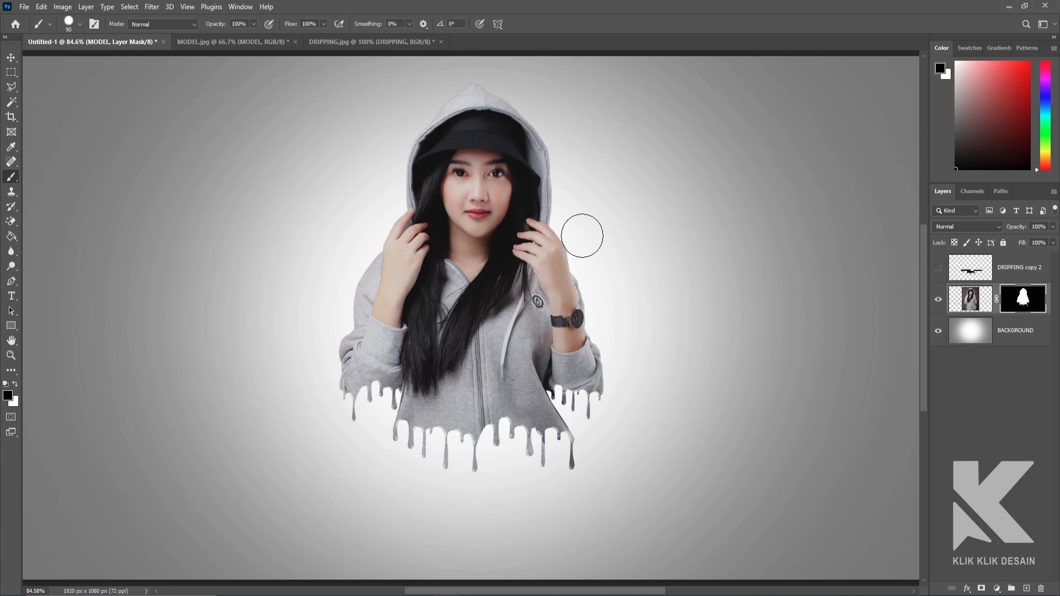
left_click(972, 301)
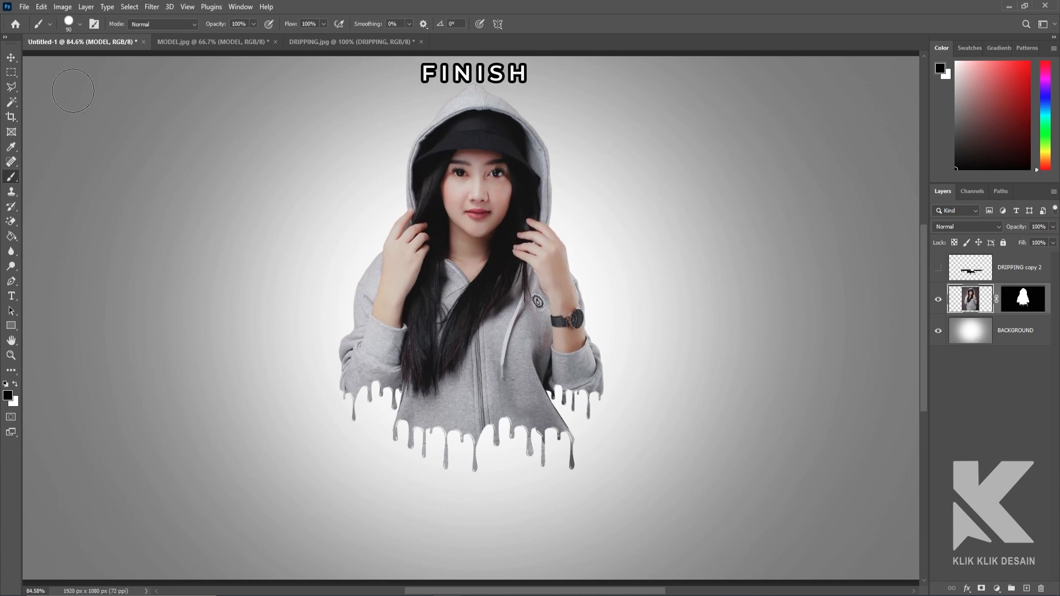
left_click(11, 57)
key("ctrl+t")
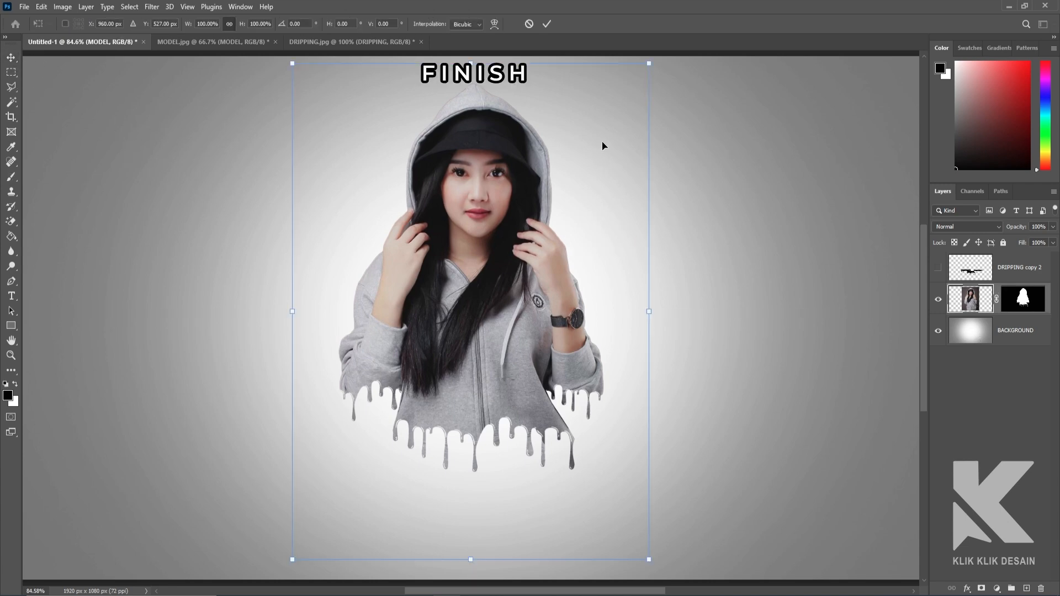
scroll(505, 321, "down", 2)
left_click_drag(607, 137, 632, 108)
left_click_drag(554, 171, 555, 200)
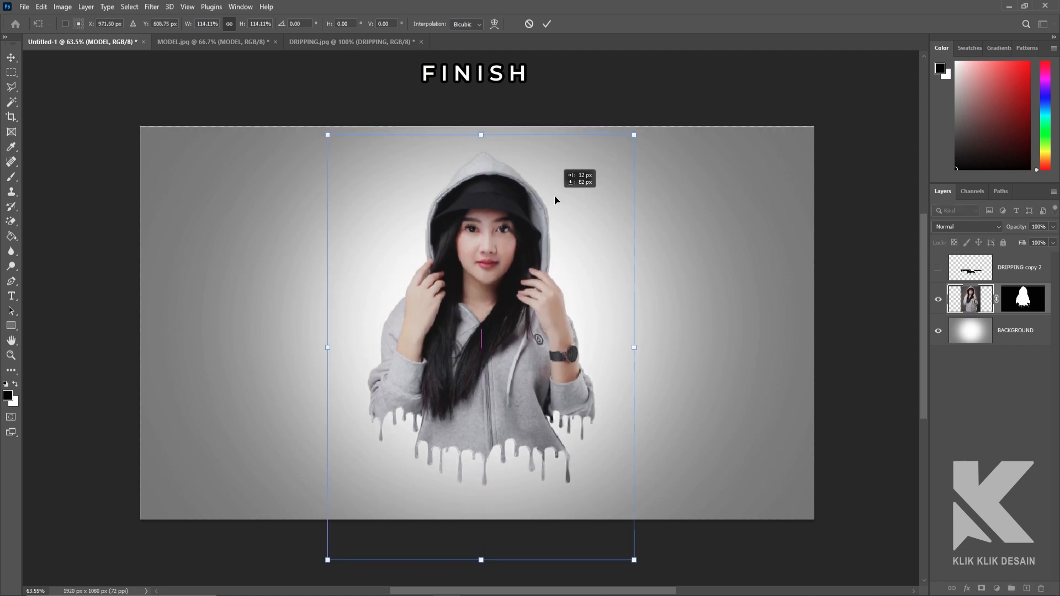
key("Return")
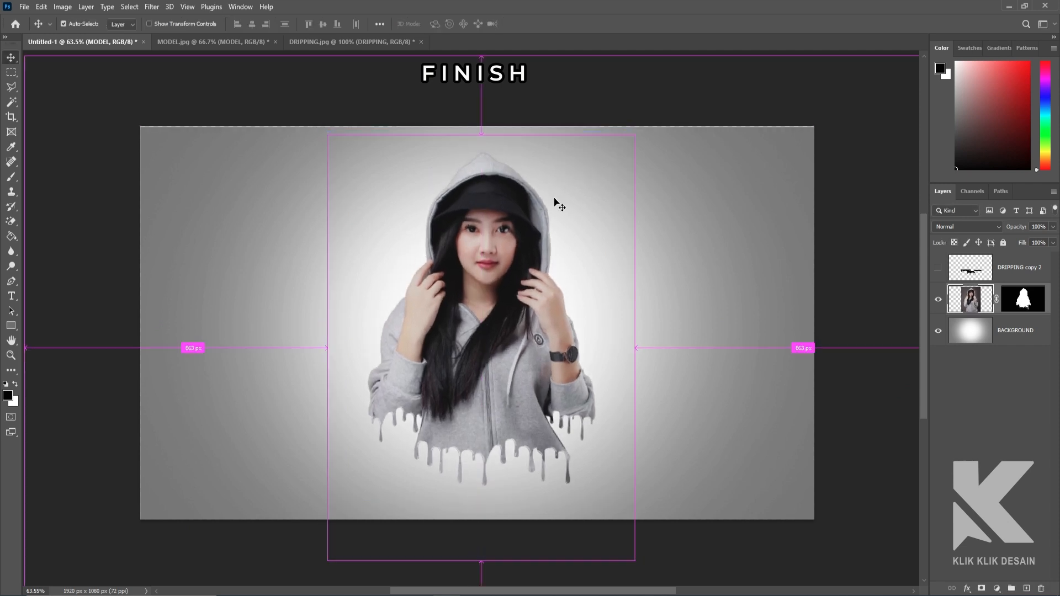
key("ctrl+0")
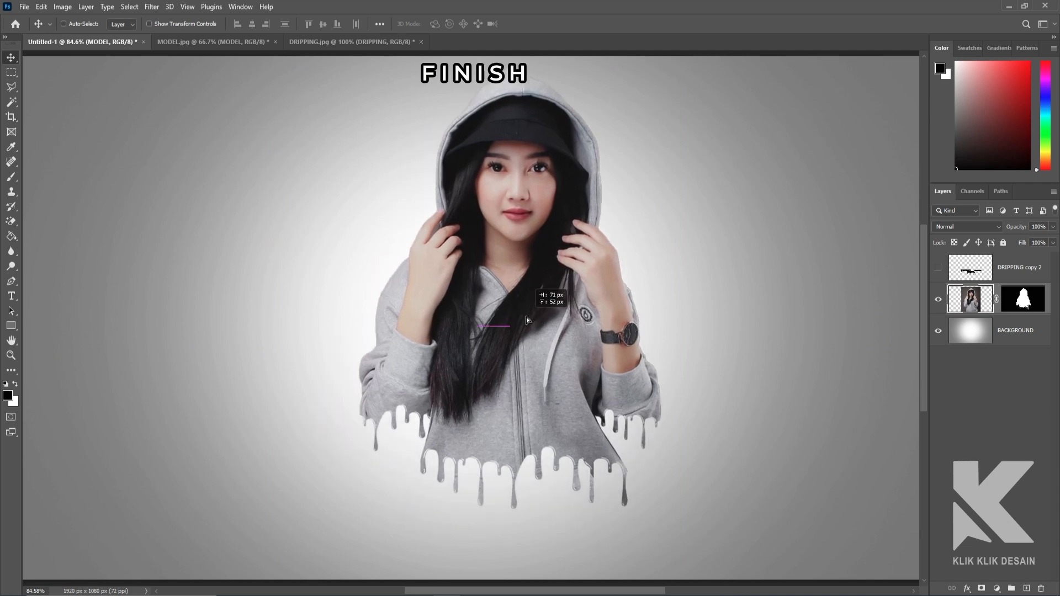